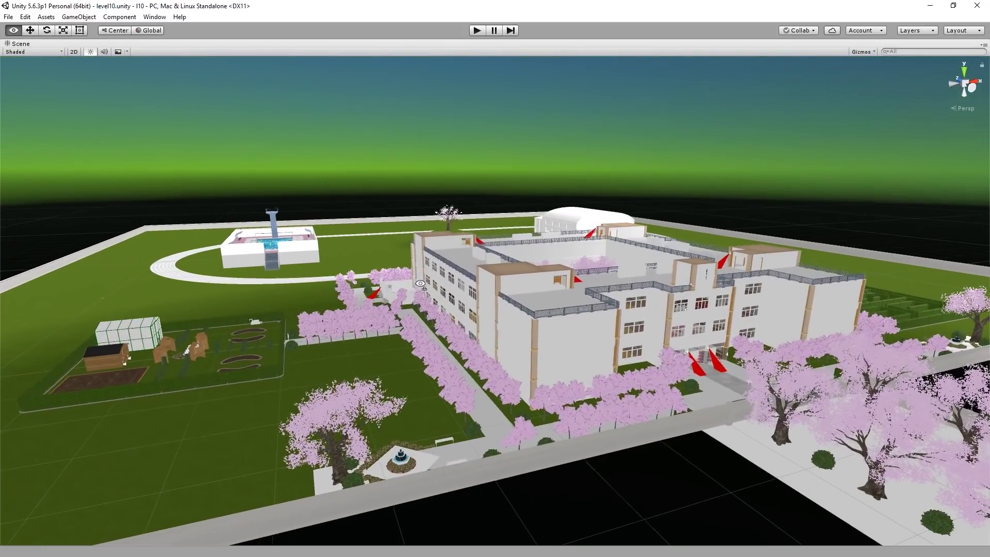
Orbit the Scene view around the textured school, over the garden and pool to the track building.
left_click_drag(420, 283, 524, 226, "alt")
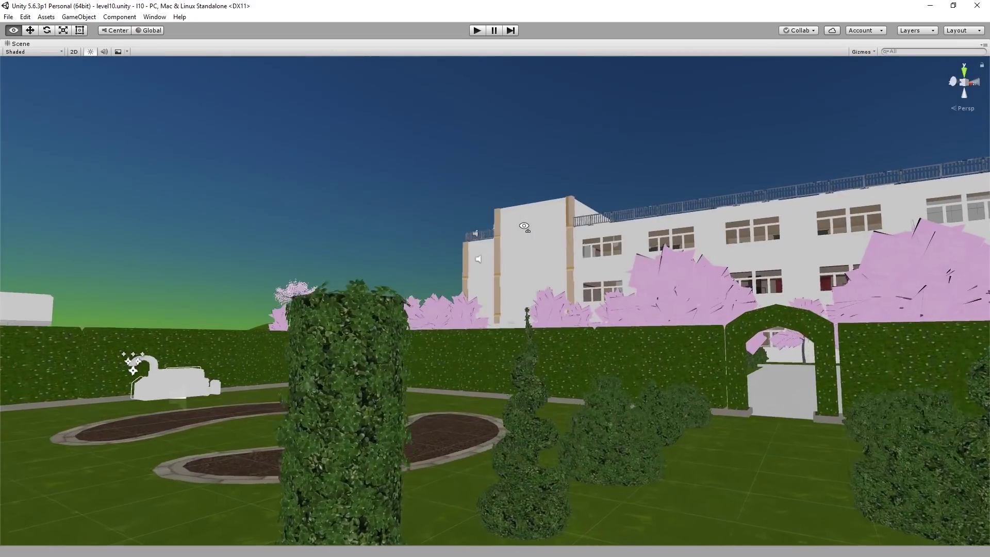
right_click_drag(524, 226, 330, 302)
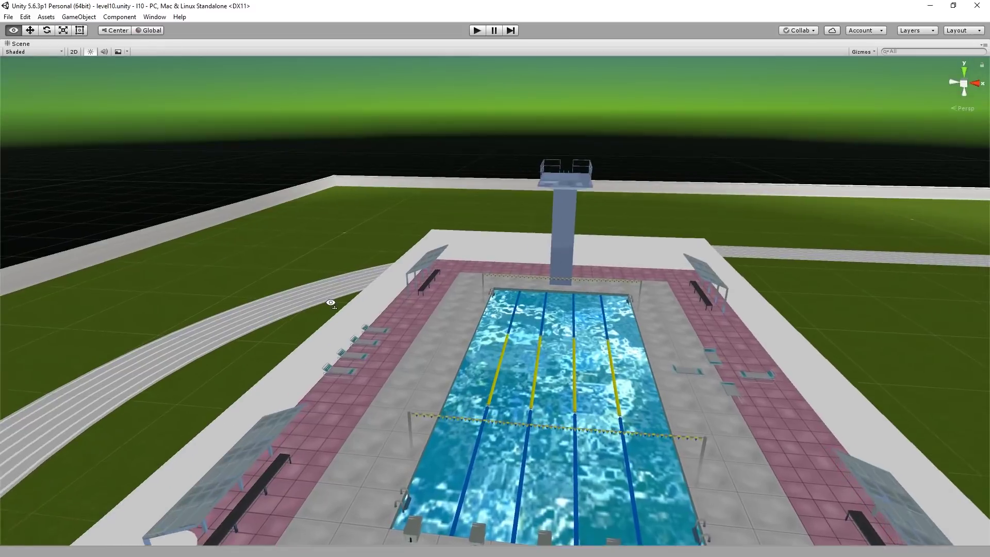
left_click_drag(331, 302, 461, 258, "alt")
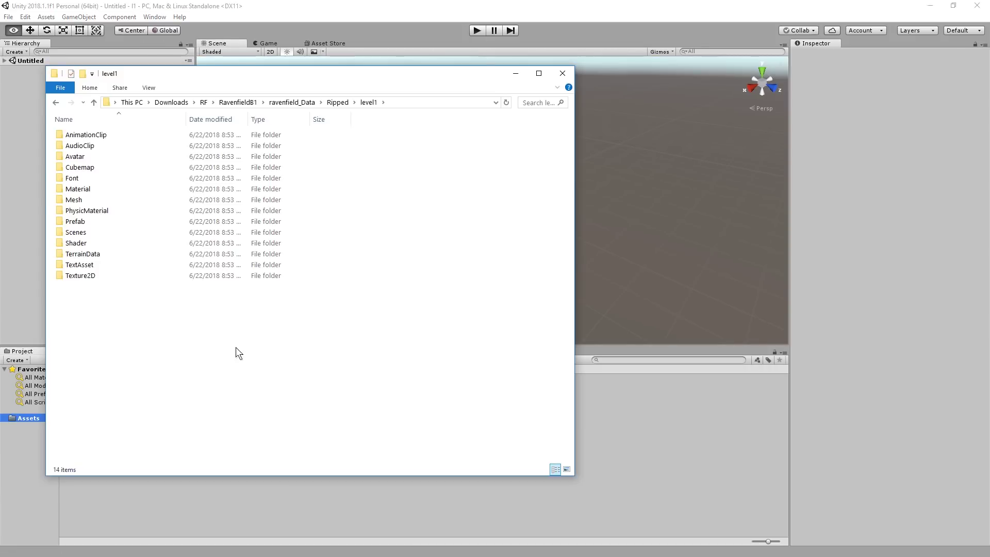
Drag the 14 ripped level1 folders from Explorer into the Unity project's Assets.
left_click_drag(236, 348, 181, 129)
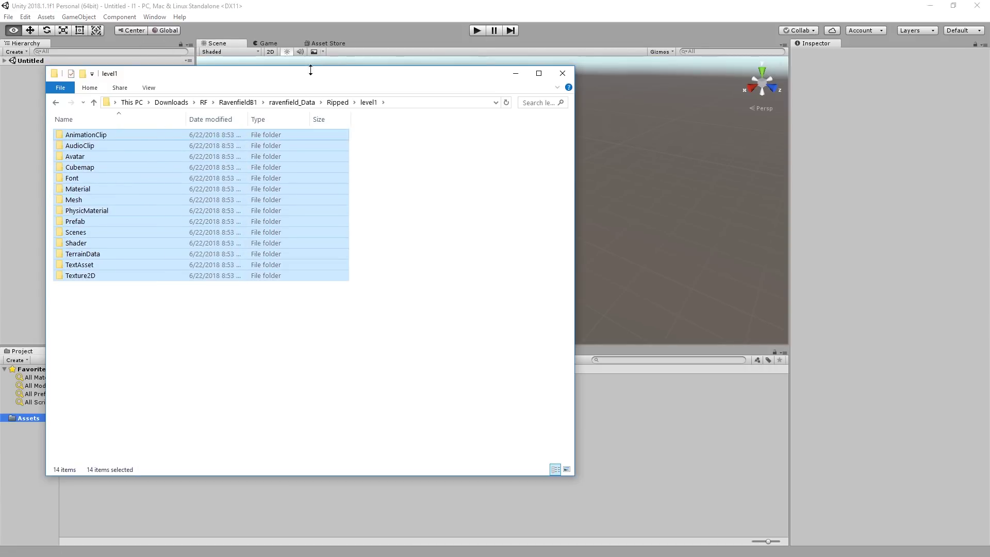
left_click_drag(311, 72, 464, 77)
left_click_drag(304, 199, 32, 421)
left_click(255, 247)
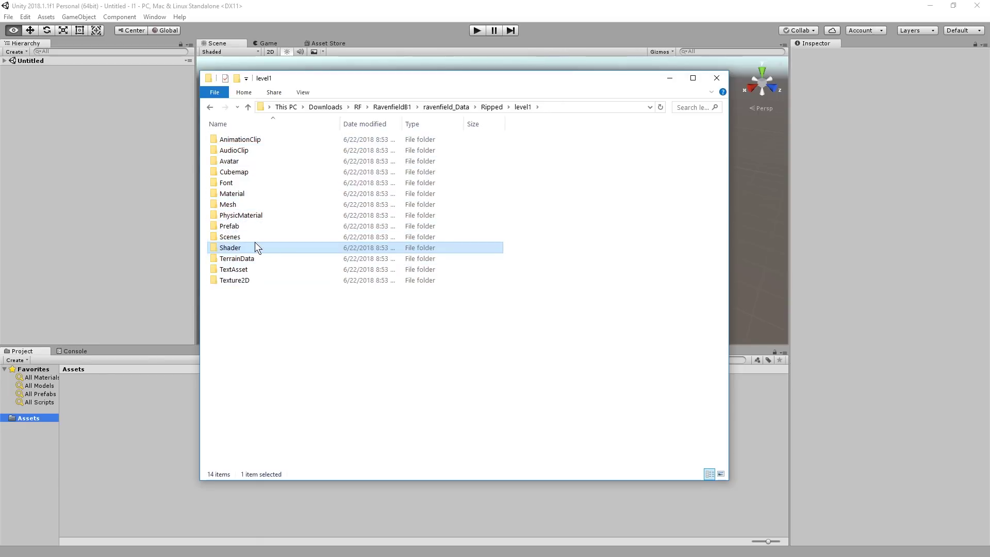
double_click(250, 236)
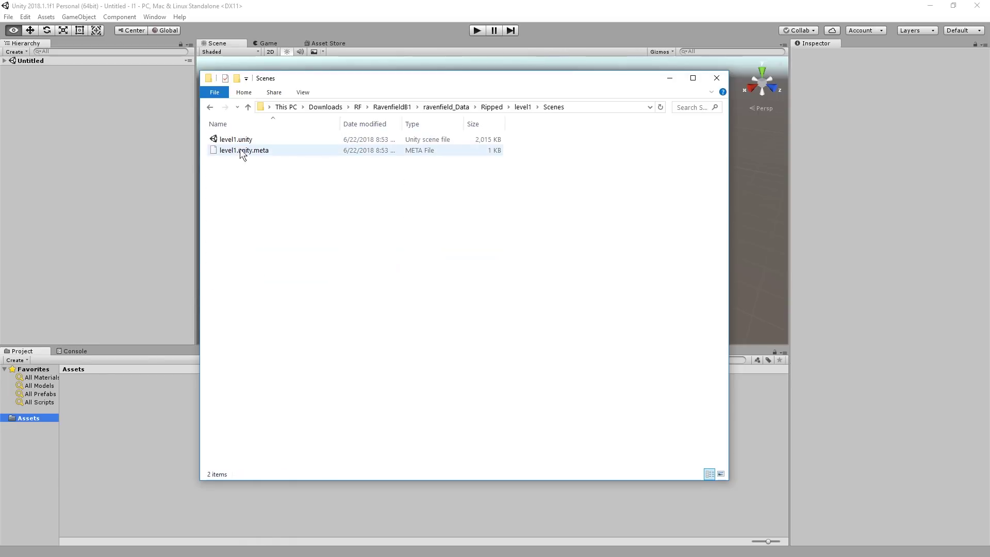
key("BackSpace")
left_click_drag(325, 335, 222, 135)
left_click_drag(240, 176, 47, 446)
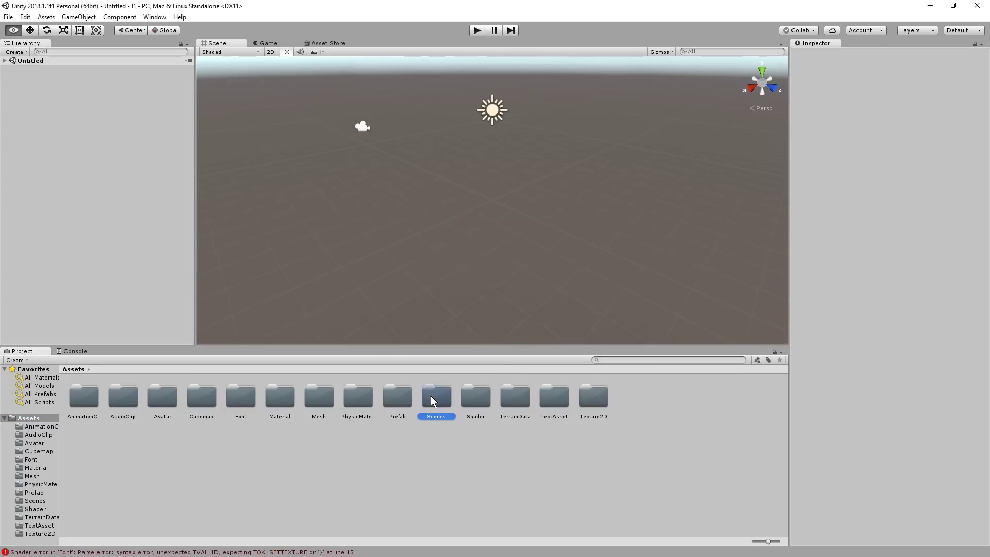
Open the imported level1 scene from Scenes and orbit out to view the magenta terrain.
double_click(431, 395)
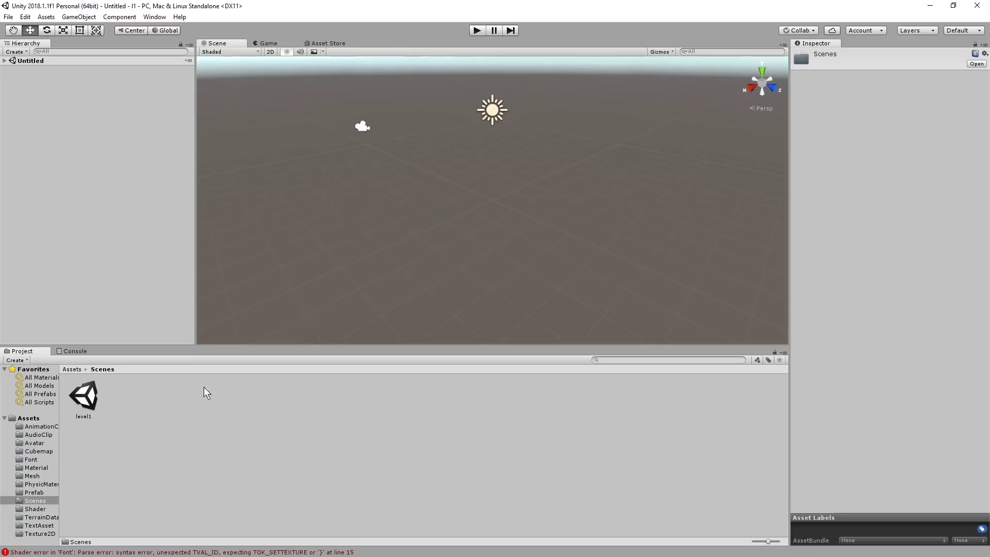
double_click(92, 399)
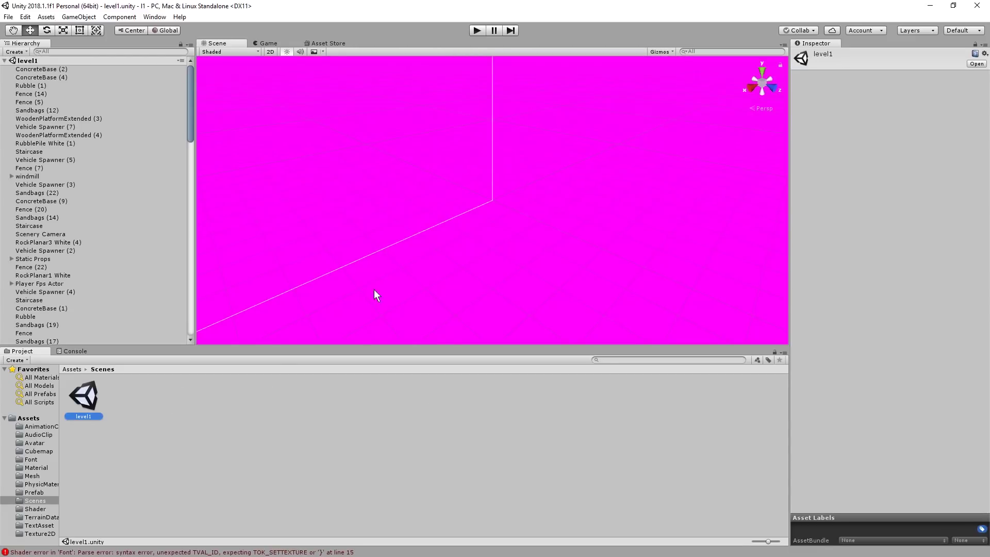
right_click_drag(376, 294, 879, 161)
key("s")
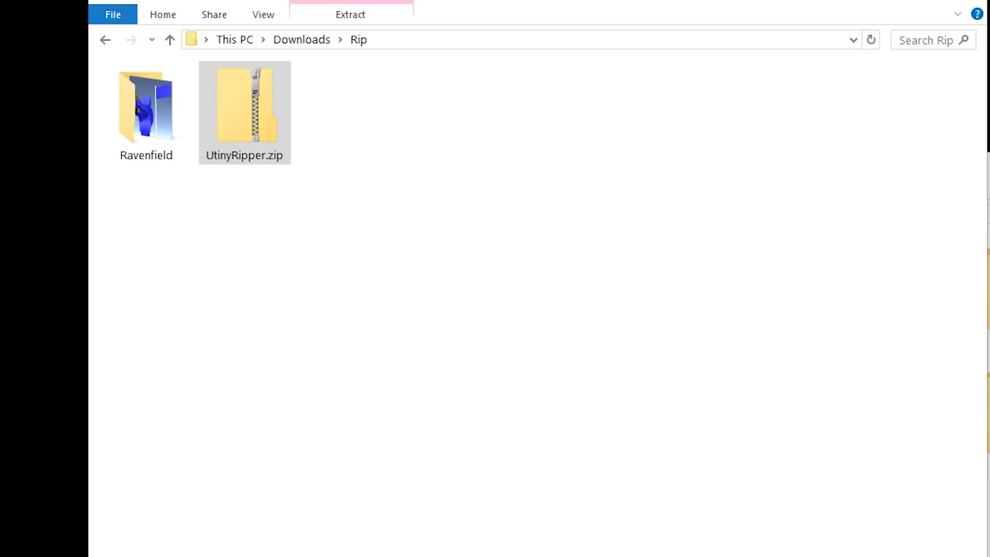
Extract UtinyRipper.zip into a UtinyRipper folder and open it.
left_click_drag(0, 242, 560, 196)
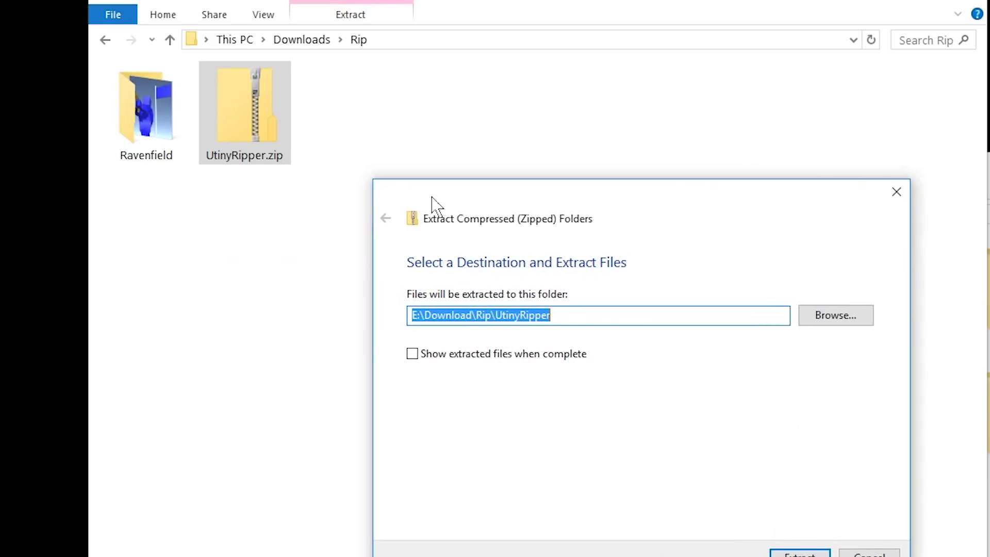
left_click(784, 551)
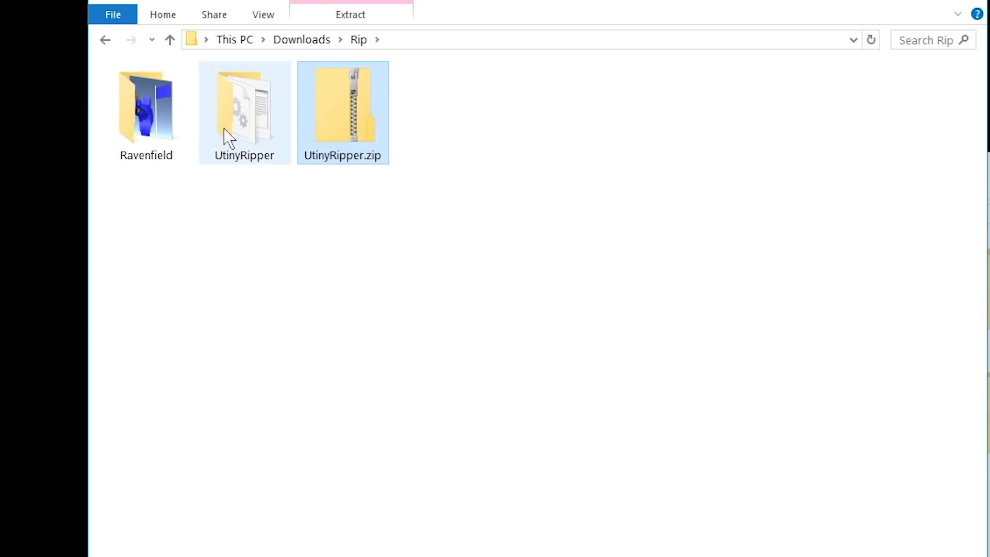
double_click(253, 91)
Select UtinyRipper.exe and UtinyRipperCore.dll for copying, with file name extensions turned back on.
key("ctrl+a")
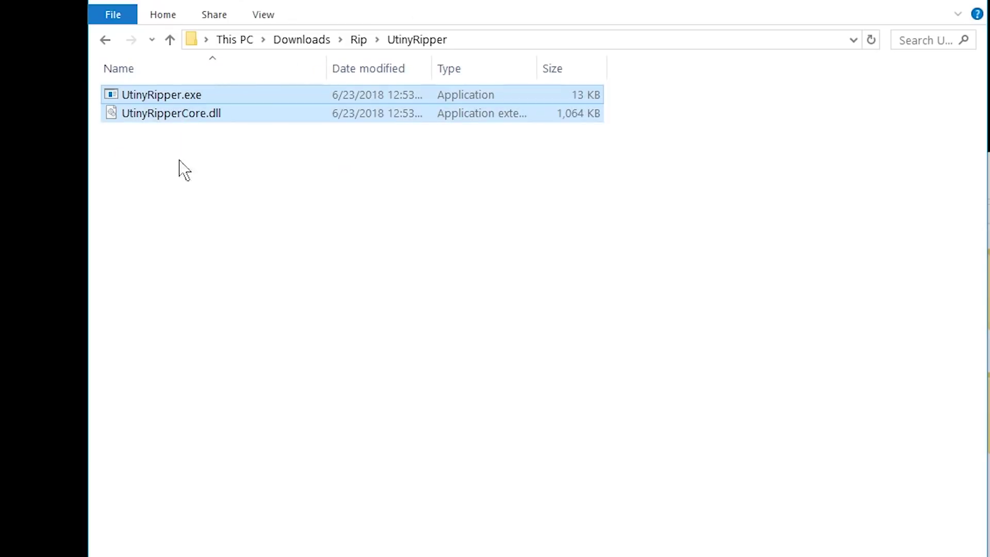
left_click(264, 16)
left_click(763, 57)
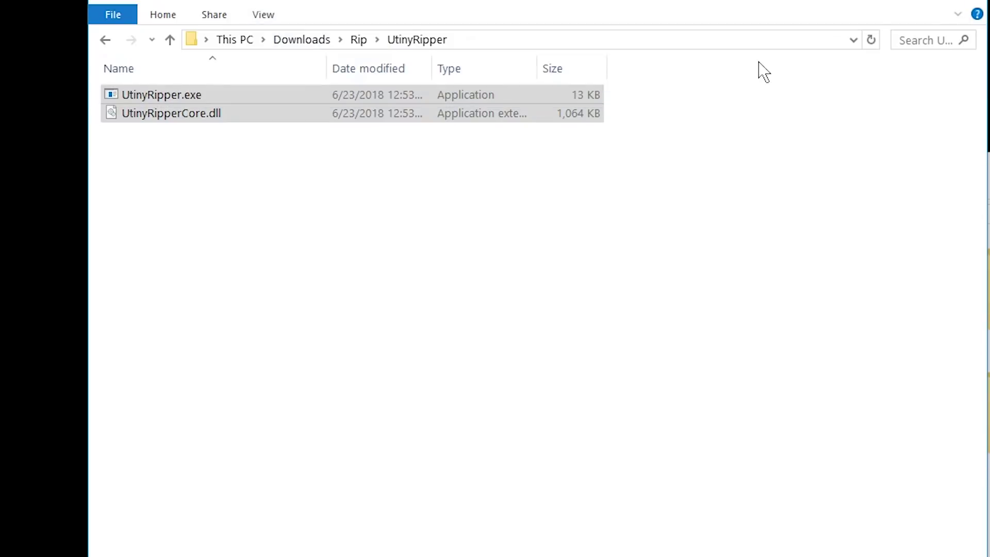
left_click(359, 138)
left_click_drag(269, 181, 252, 33)
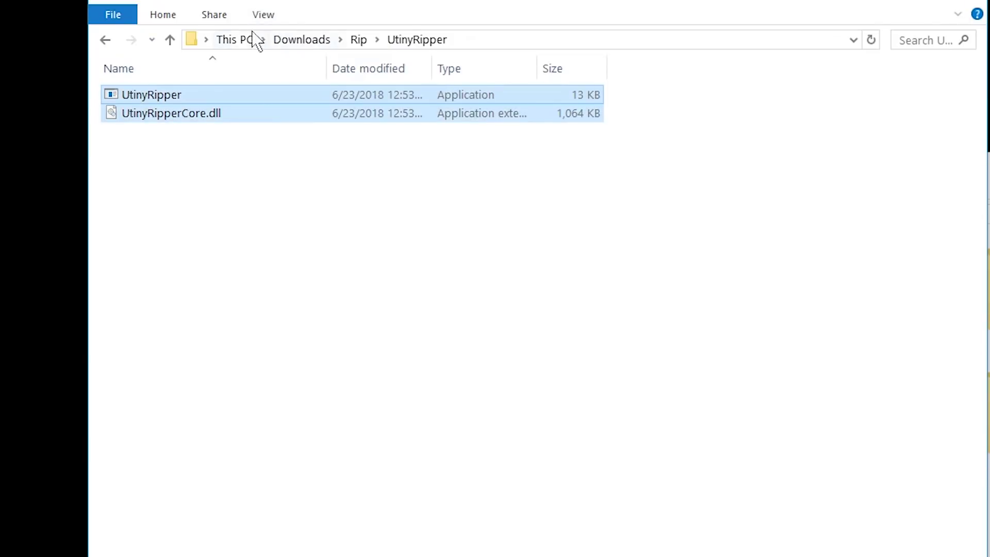
left_click(263, 17)
left_click(790, 58)
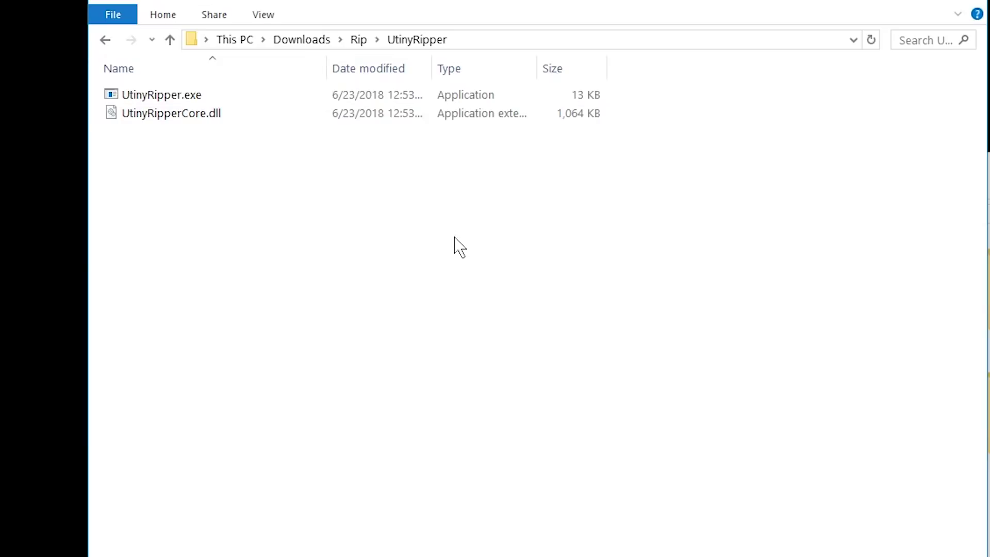
left_click_drag(453, 238, 159, 11)
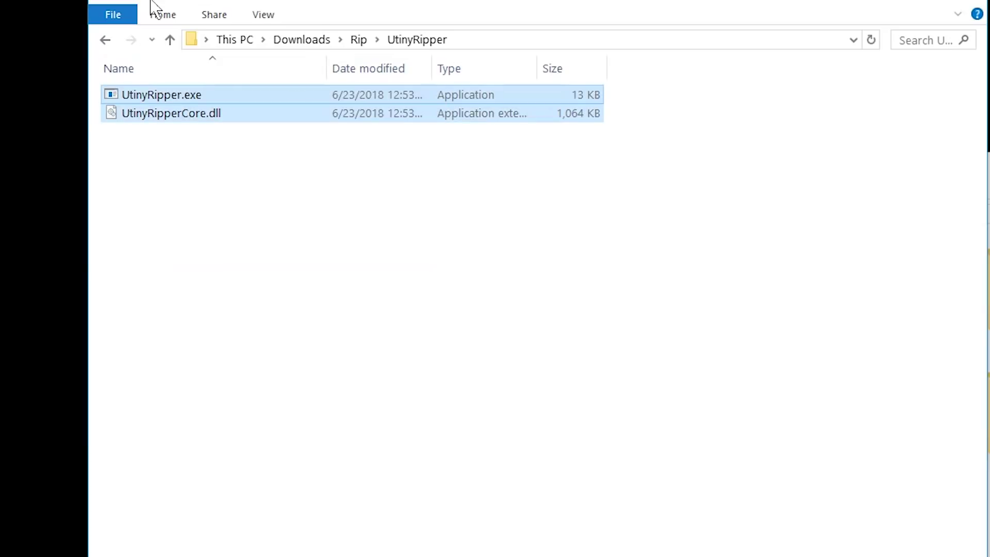
left_click(359, 40)
Paste the two UtinyRipper files into the Ravenfield ravenfield_Data folder.
double_click(154, 113)
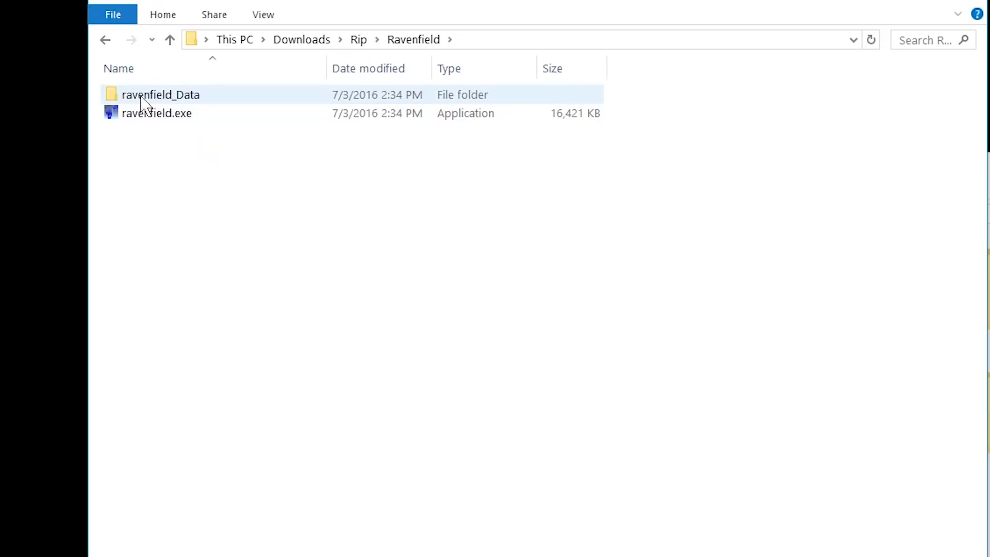
double_click(167, 96)
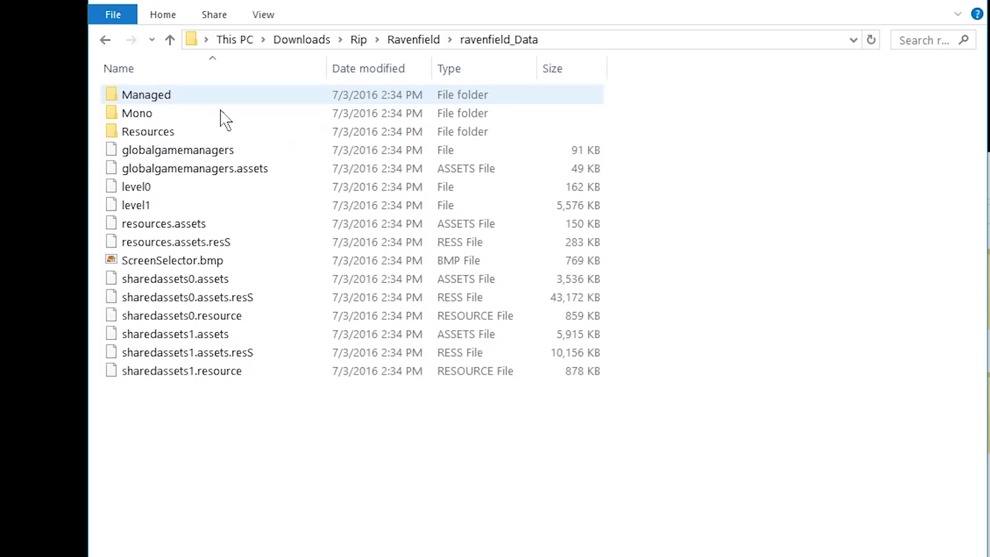
key("ctrl+v")
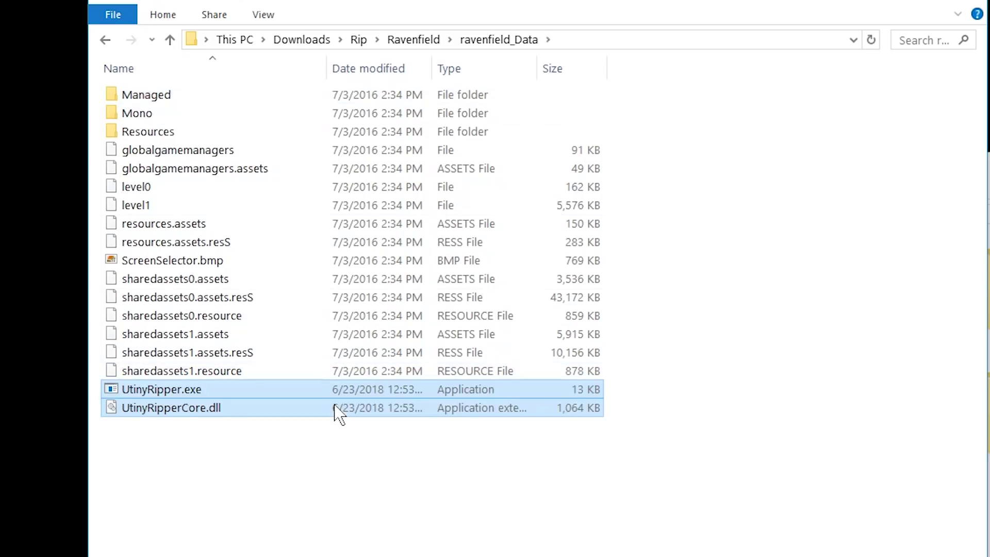
left_click(276, 496)
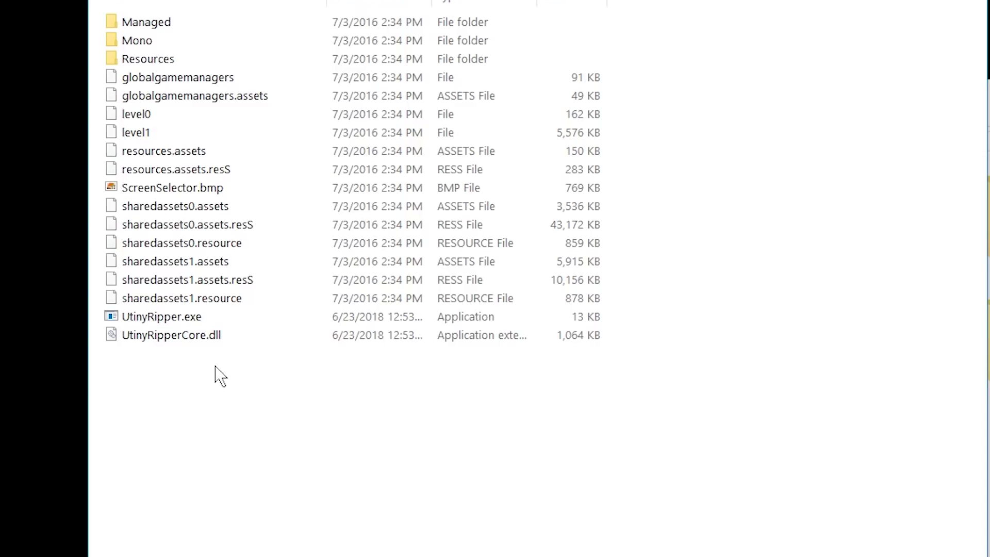
Open a command window in the ravenfield_Data folder from its context menu.
right_click(266, 365)
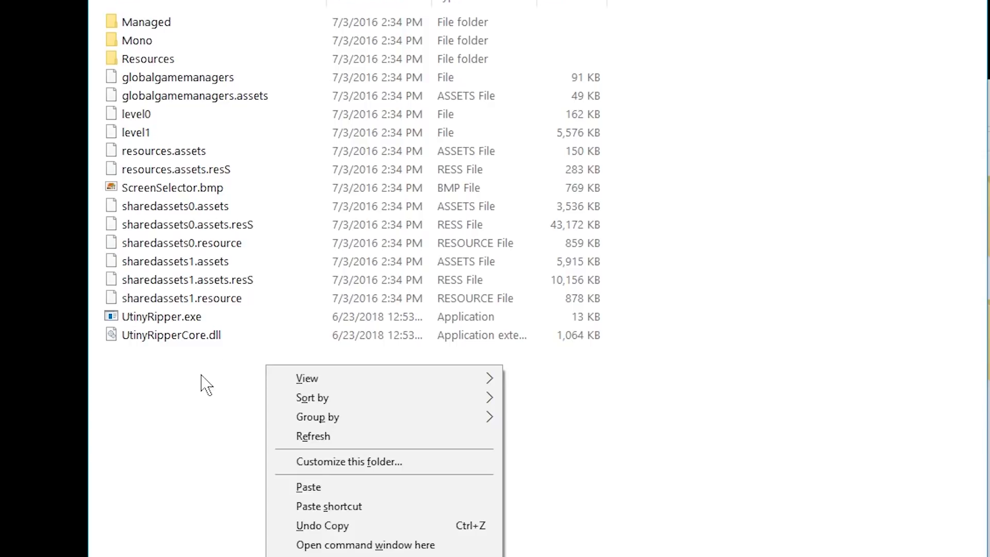
right_click(178, 262)
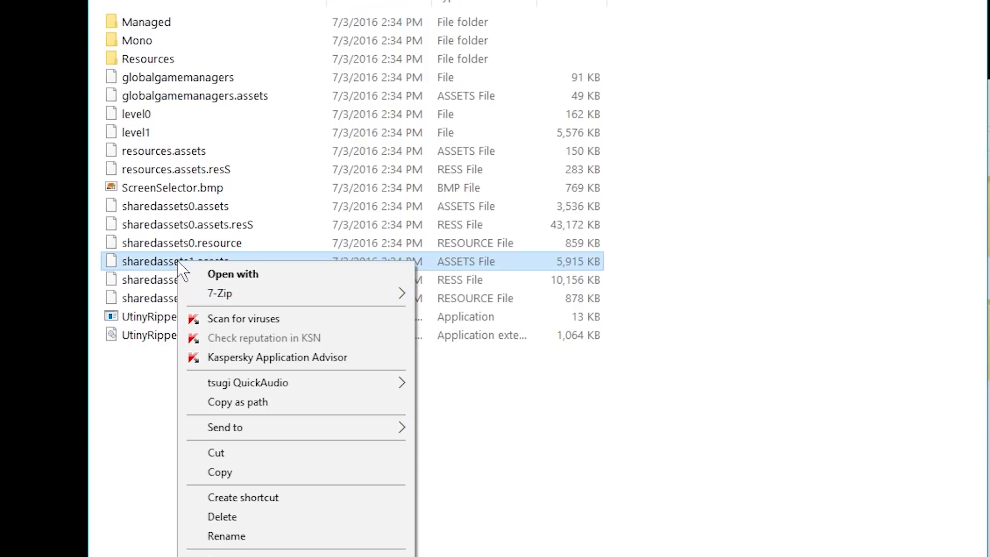
left_click(139, 380)
right_click(242, 360)
left_click(193, 372)
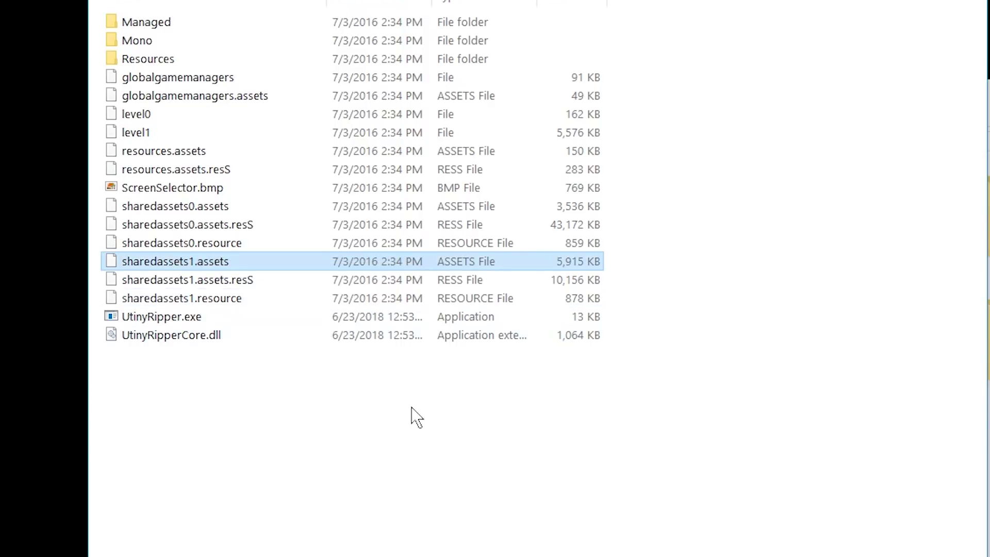
left_click_drag(410, 407, 299, 96)
left_click(294, 439)
right_click(221, 364)
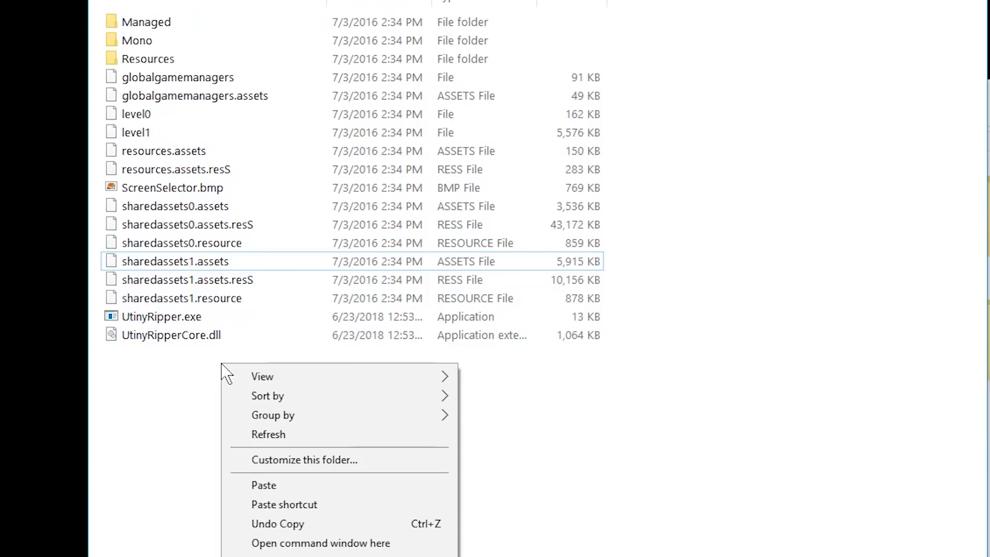
left_click(318, 543)
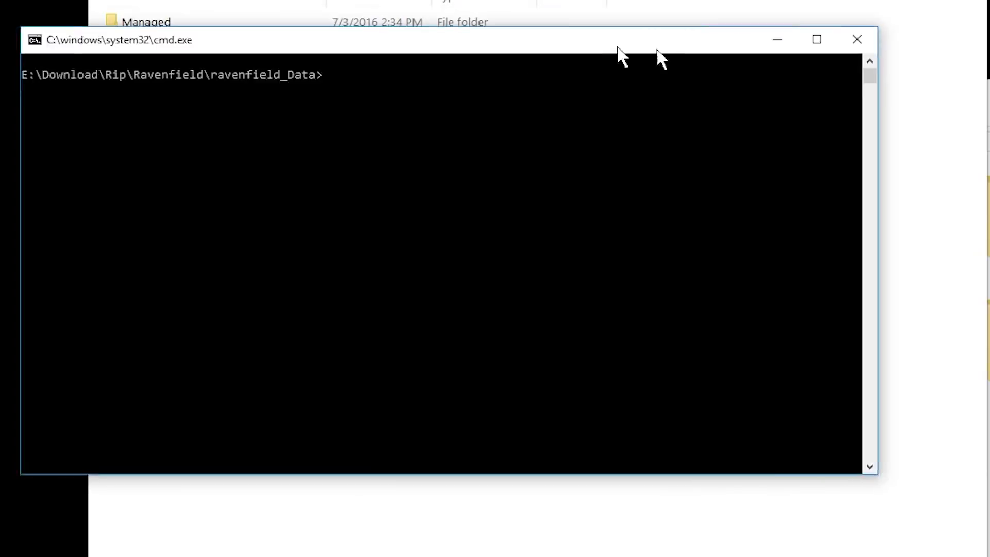
Run UtinyRipper.exe level0 in the command window to export level0 into a Ripped folder.
left_click_drag(656, 47, 872, 108)
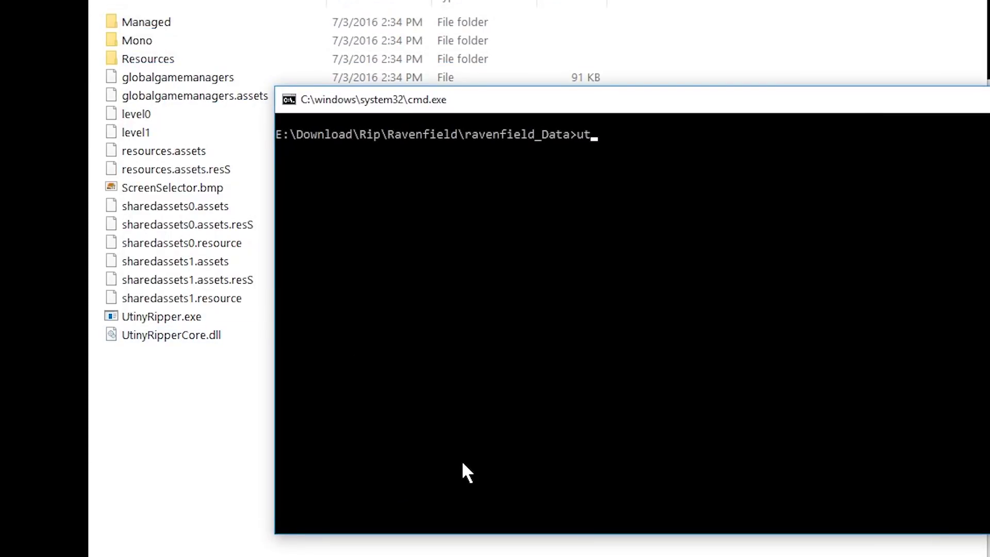
type("ut")
key("Tab")
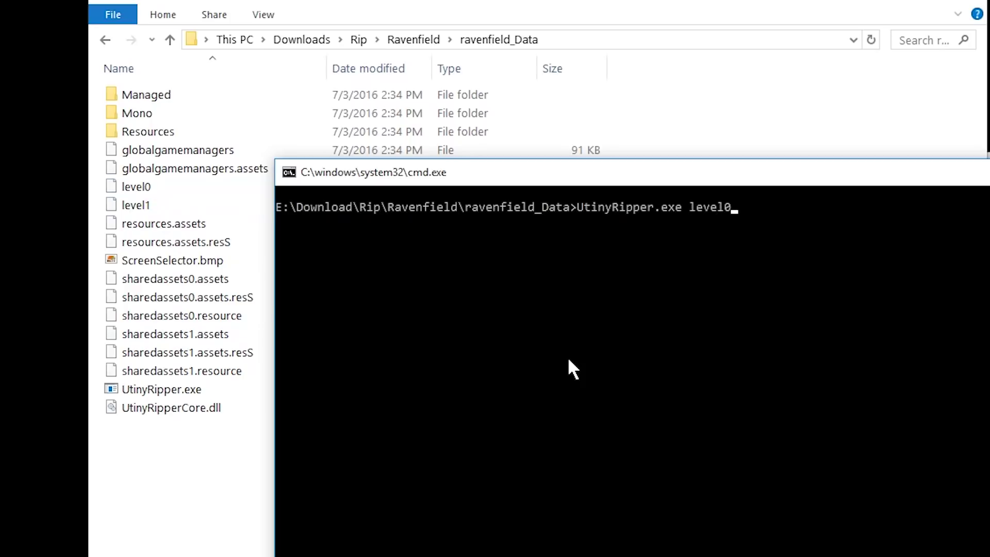
key("Return")
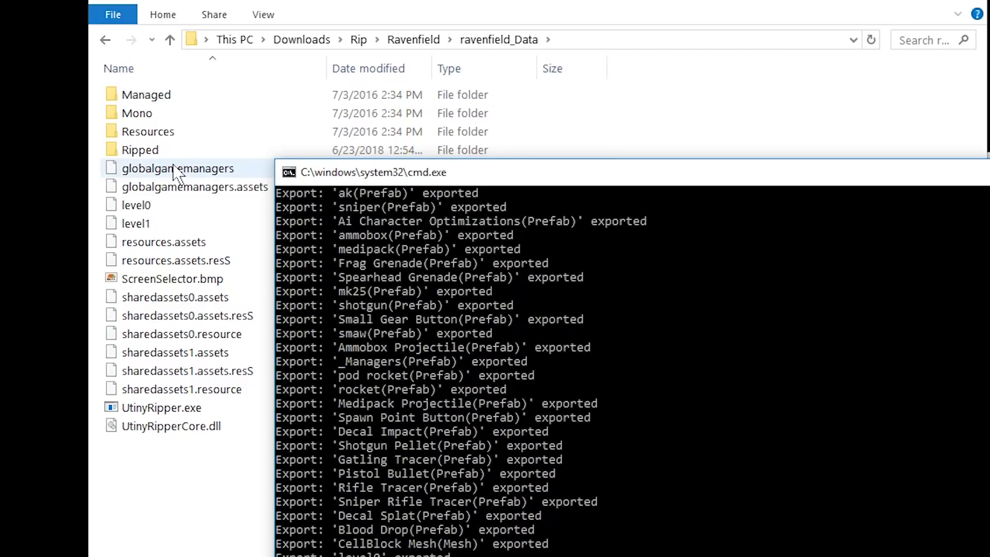
left_click(232, 170)
left_click(176, 150)
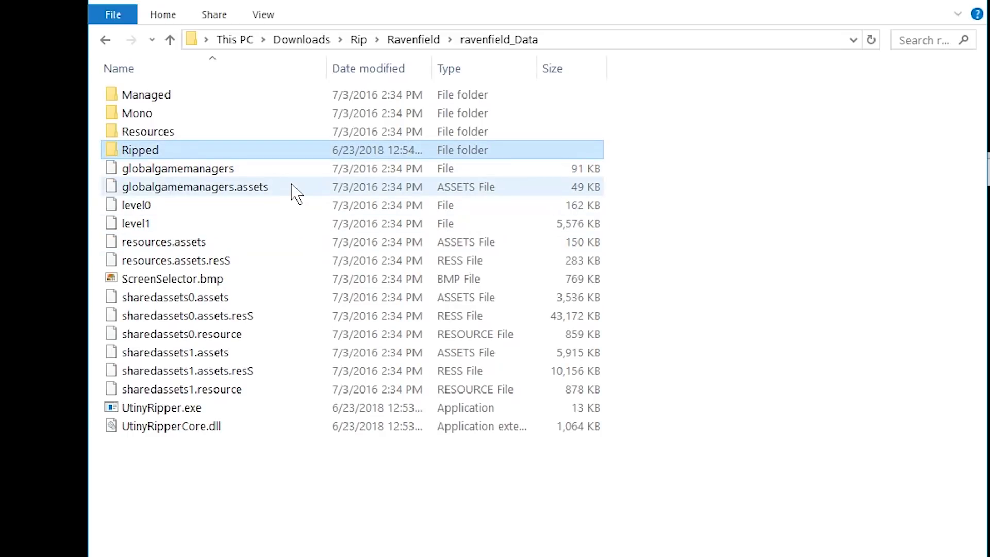
key("Return")
key("Down")
key("Return")
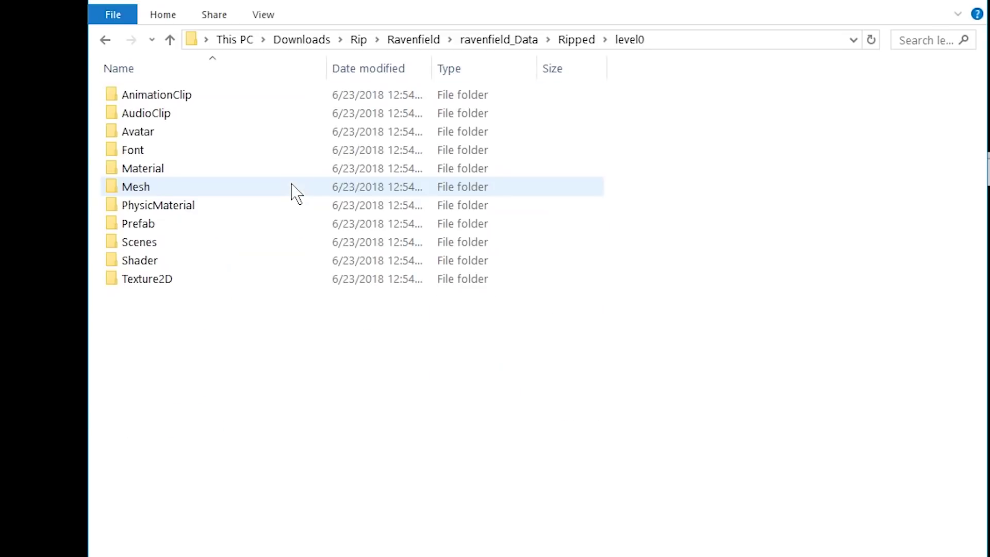
key("Down")
key("Down")
key("Down")
key("Down")
key("Down")
key("Down")
key("Down")
key("Down")
key("Down")
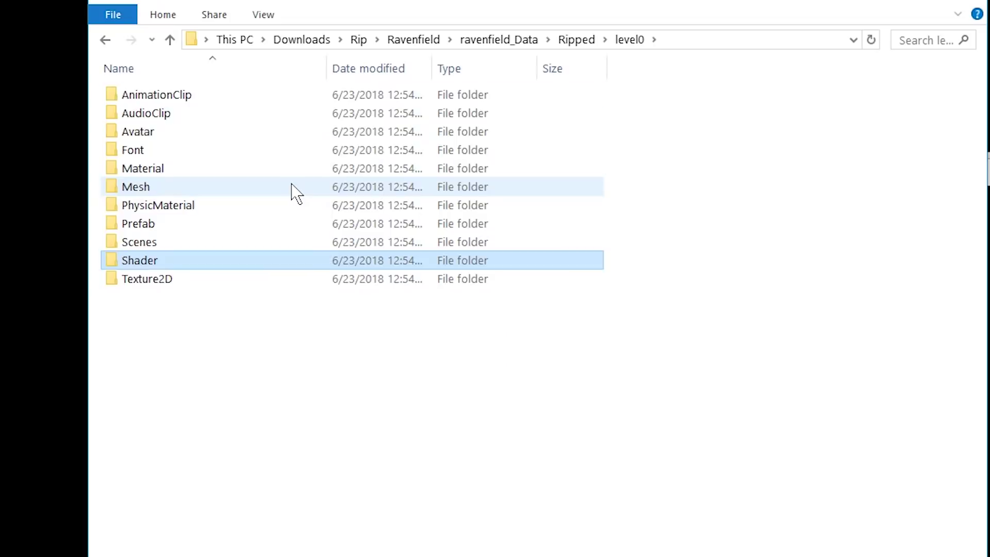
key("BackSpace")
key("BackSpace")
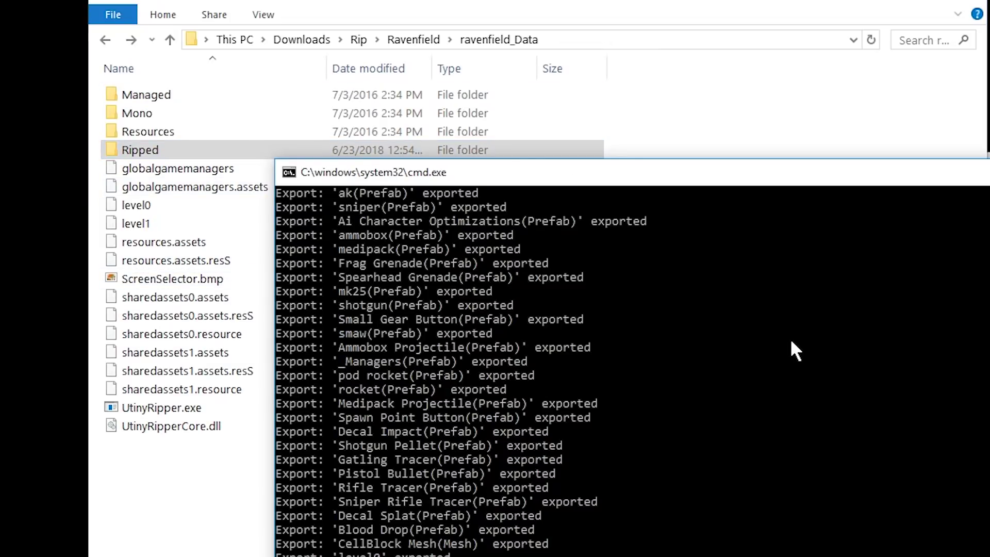
Run UtinyRipper.exe level1 and let its export into the Ripped folder finish.
key("Return")
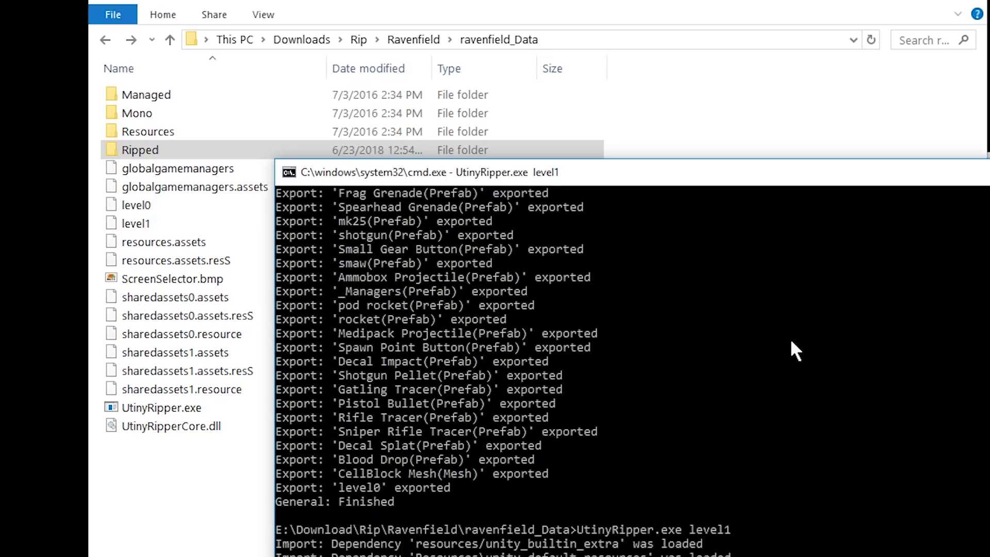
left_click_drag(618, 184, 621, 262)
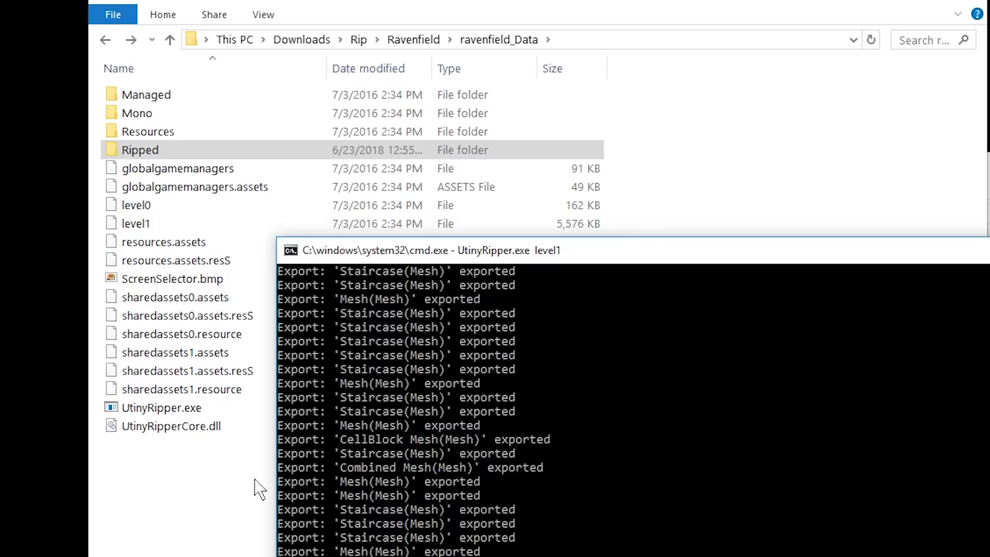
left_click(506, 508)
key("Escape")
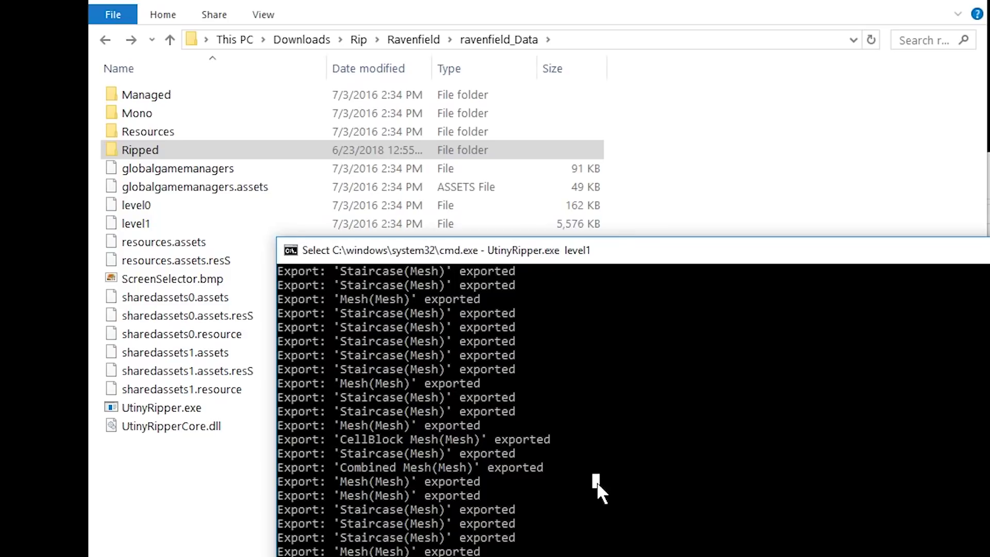
key("Return")
left_click(173, 501)
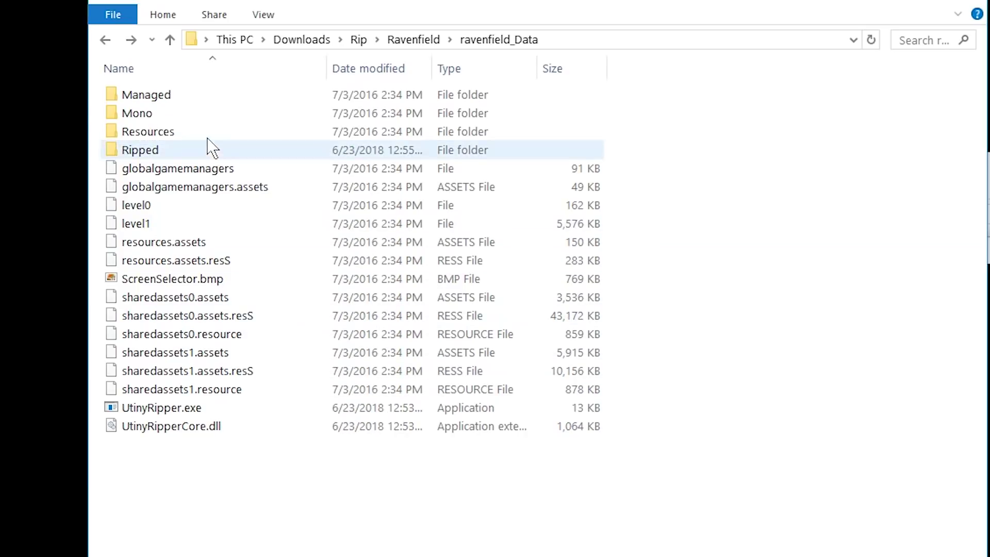
Create the 3D Unity project riprfb1 inside the Ripped folder.
double_click(210, 150)
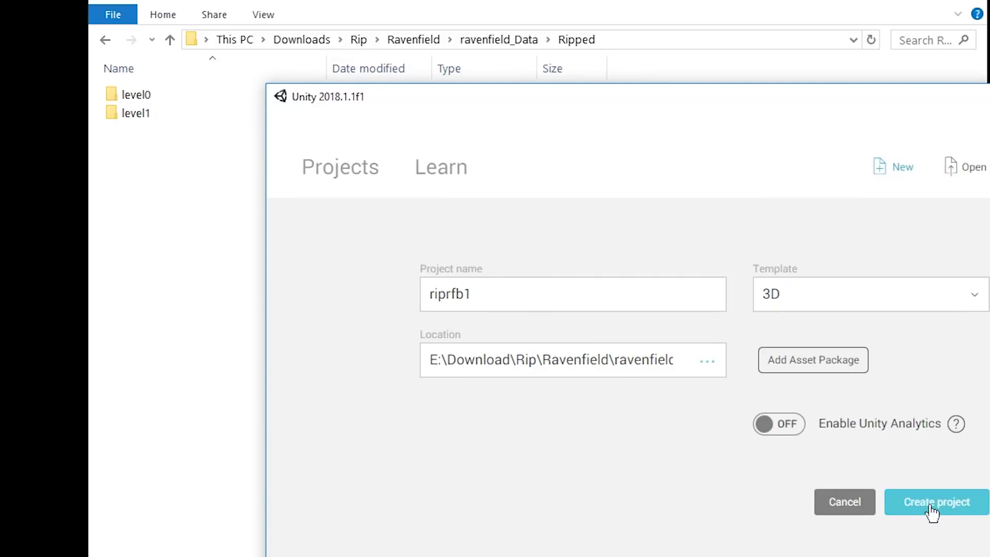
left_click(934, 508)
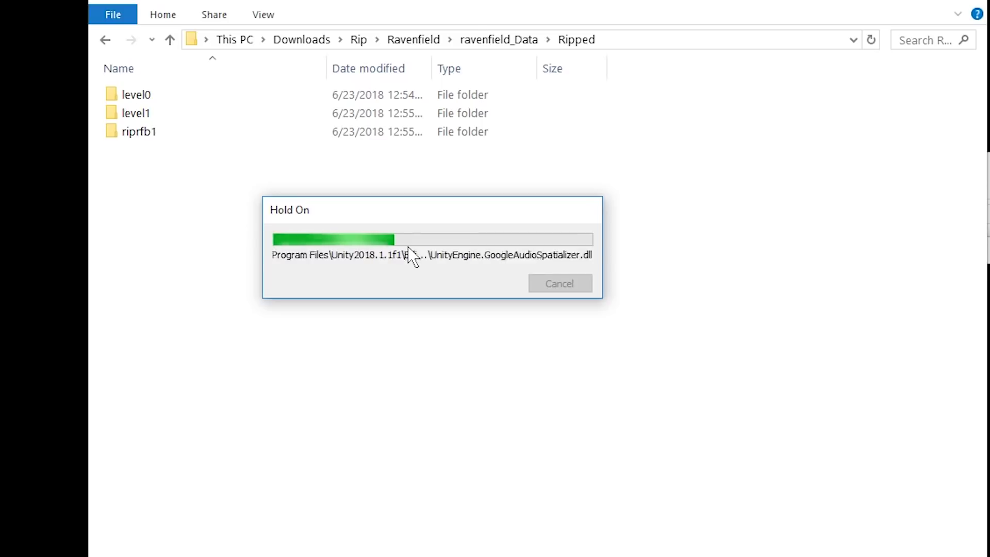
left_click_drag(394, 77, 469, 76)
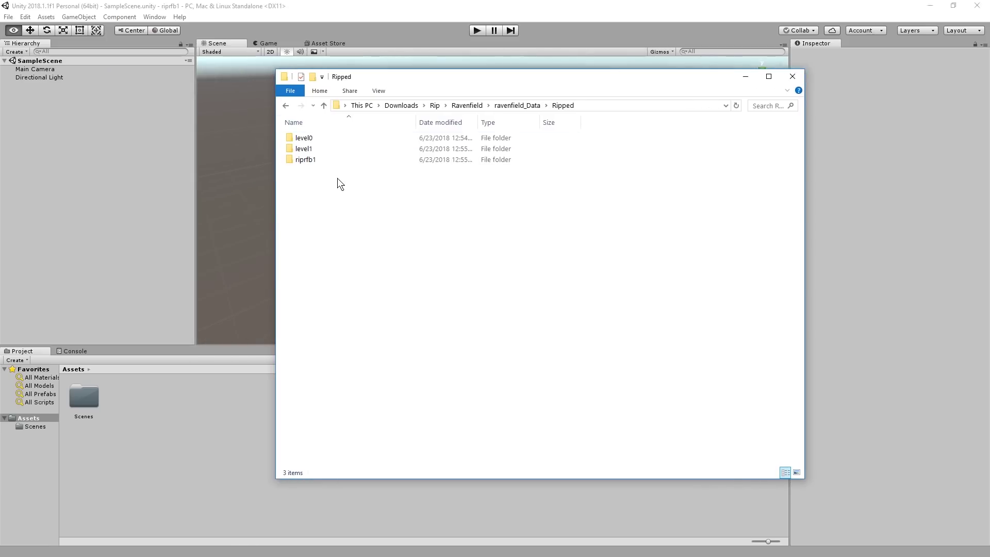
left_click(313, 161)
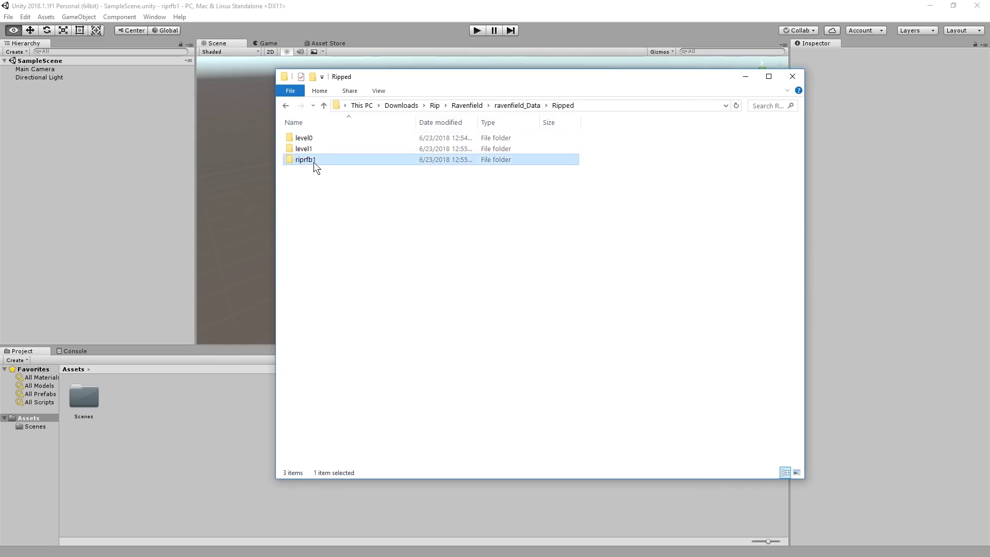
left_click(311, 150)
Drag the level0 and level1 folders from Explorer into the Unity project's Assets.
left_click(311, 138, "shift")
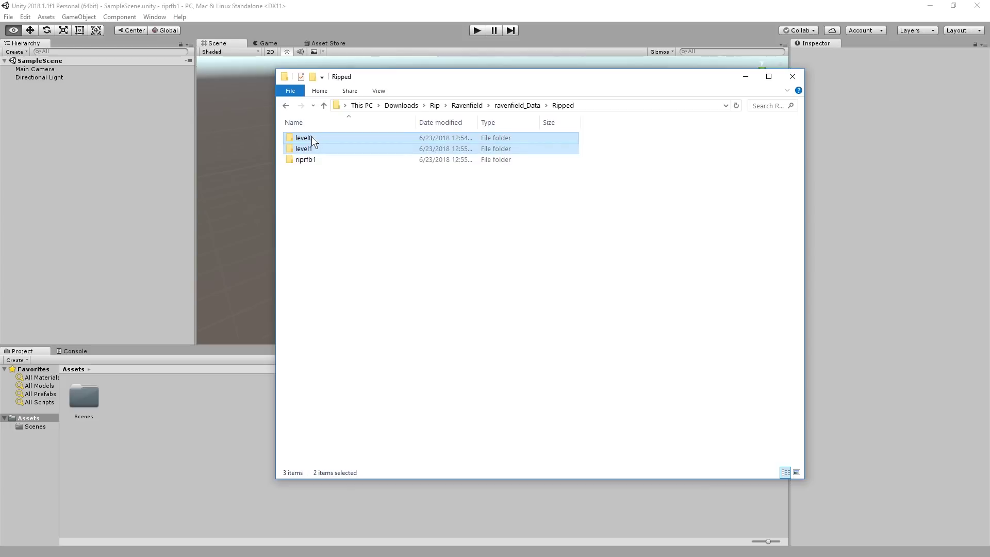
left_click_drag(312, 136, 124, 472)
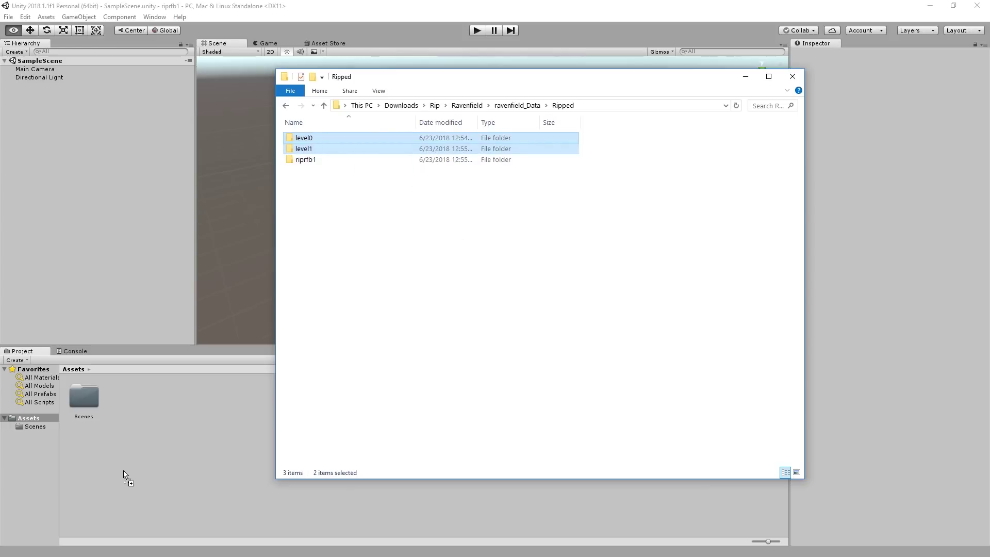
left_click(366, 9)
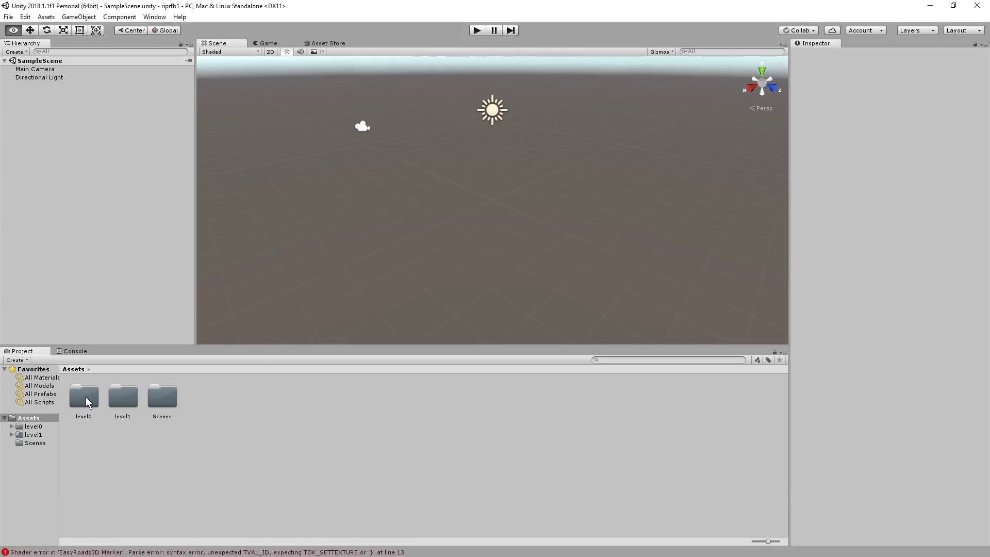
Open the level0 scene from level0 > Scenes.
double_click(86, 397)
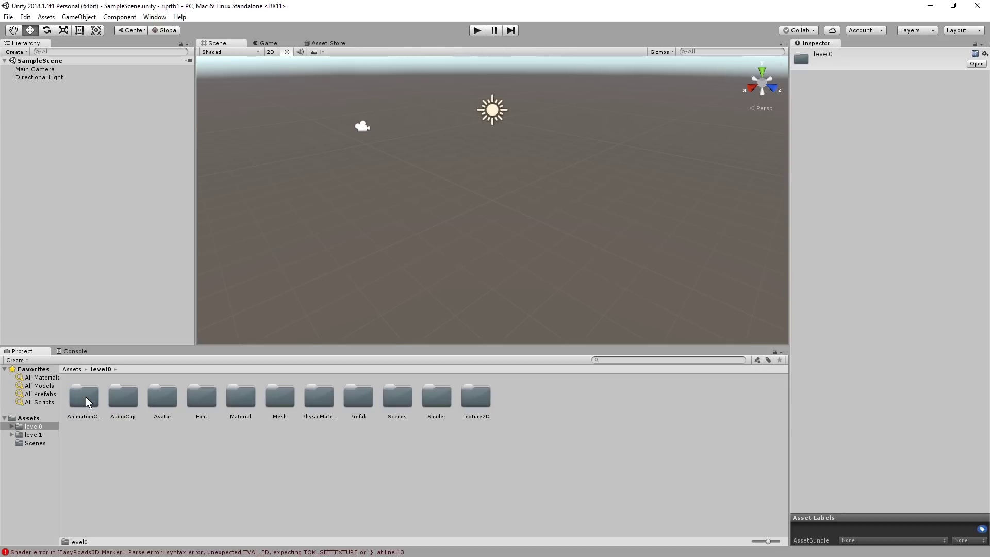
double_click(395, 400)
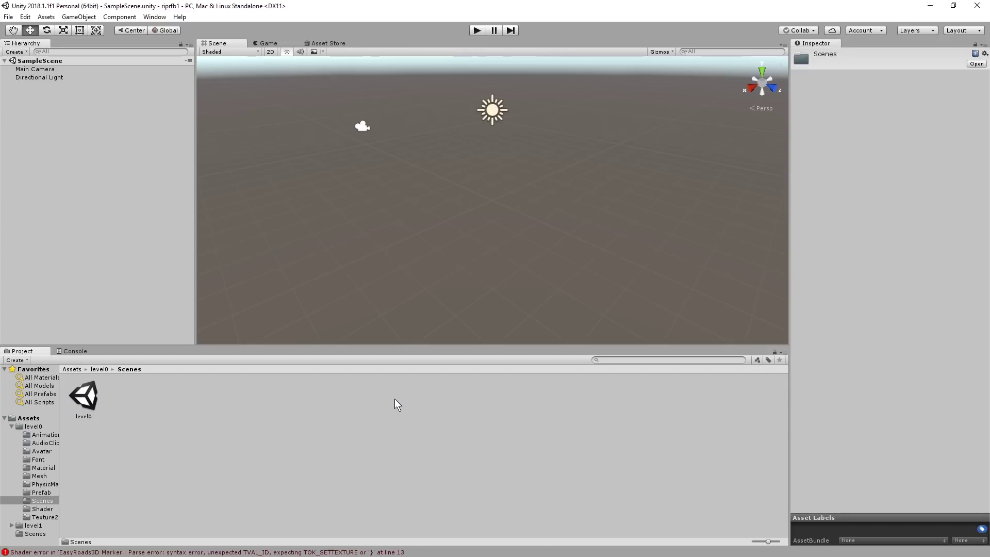
double_click(84, 393)
Select all 51 materials in level0's Material folder and set their shader to Standard.
right_click_drag(419, 258, 320, 188)
key("w")
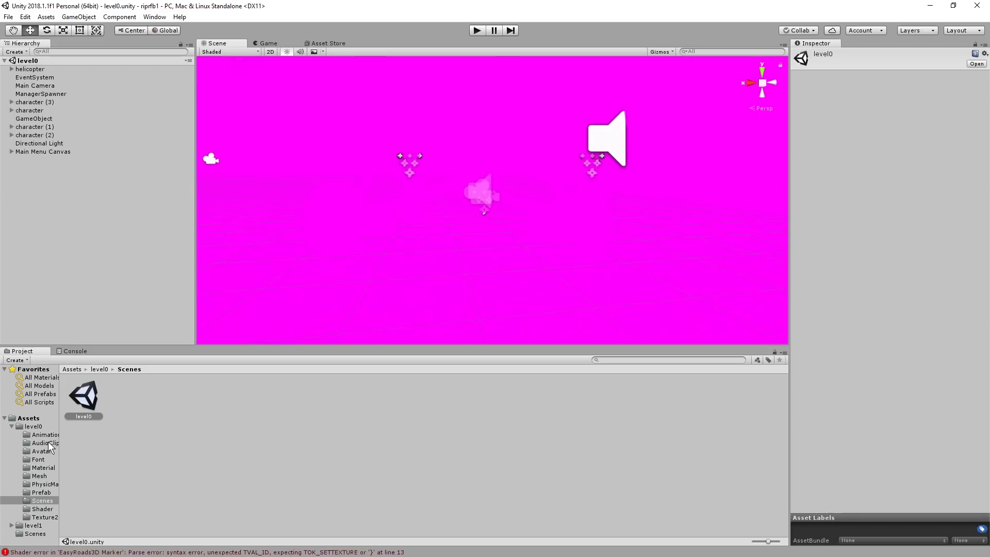
left_click(42, 466)
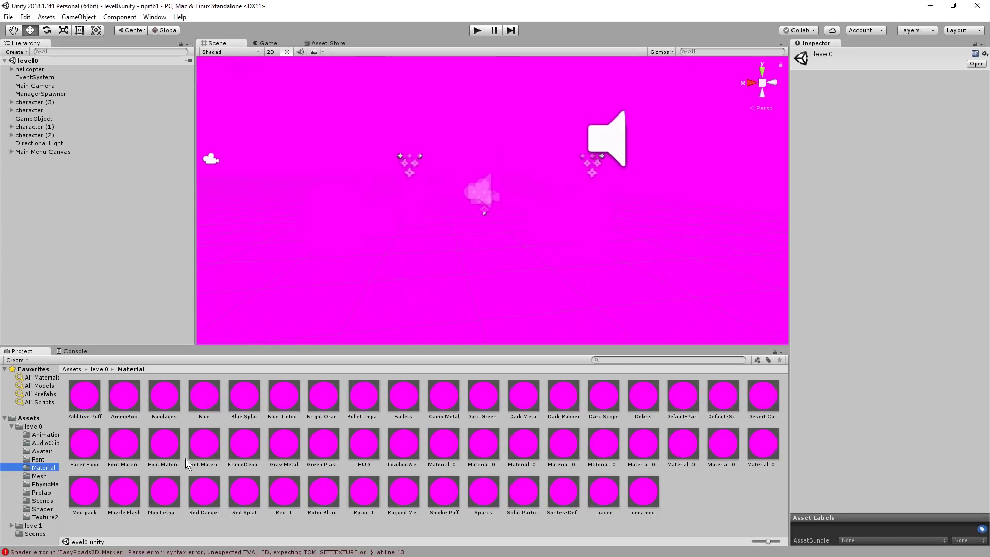
left_click(760, 503)
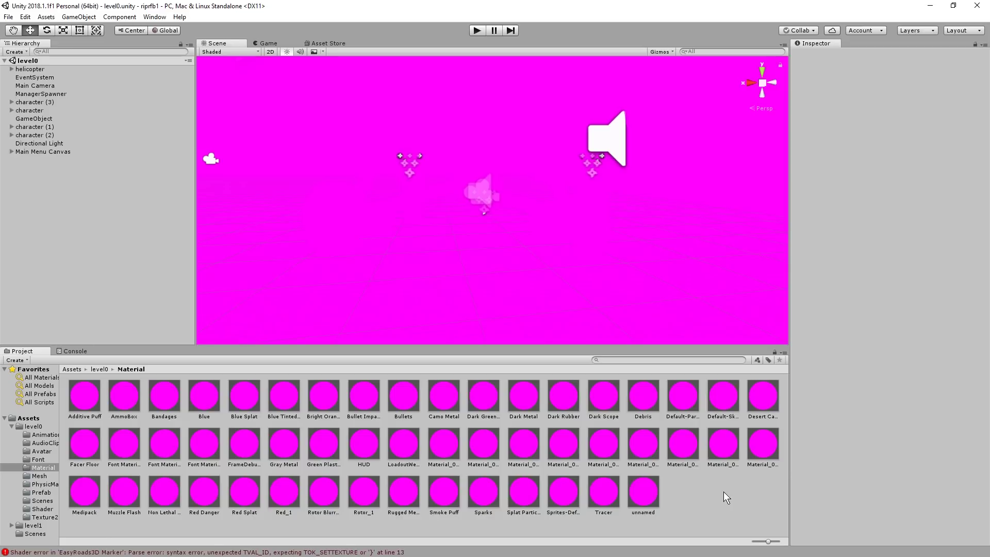
key("ctrl+a")
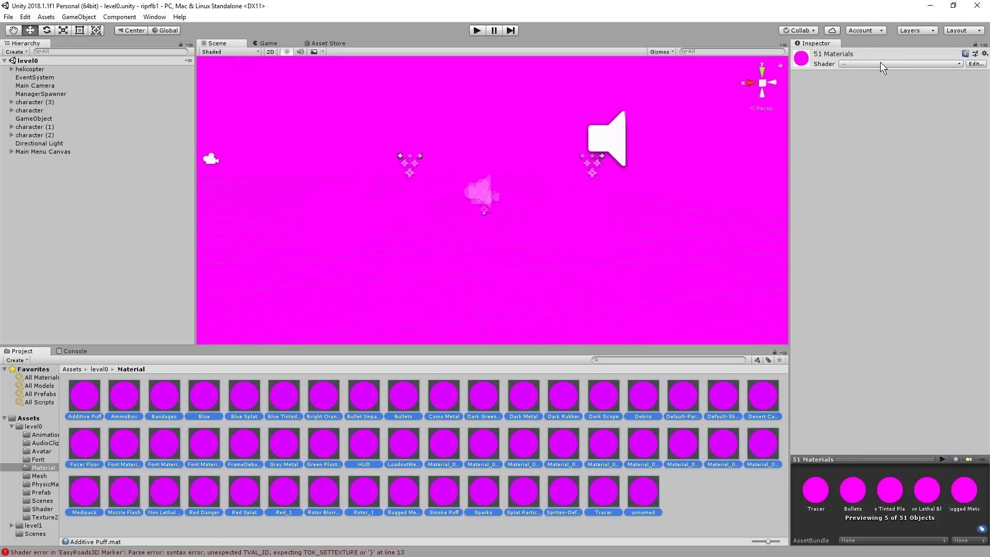
left_click(867, 63)
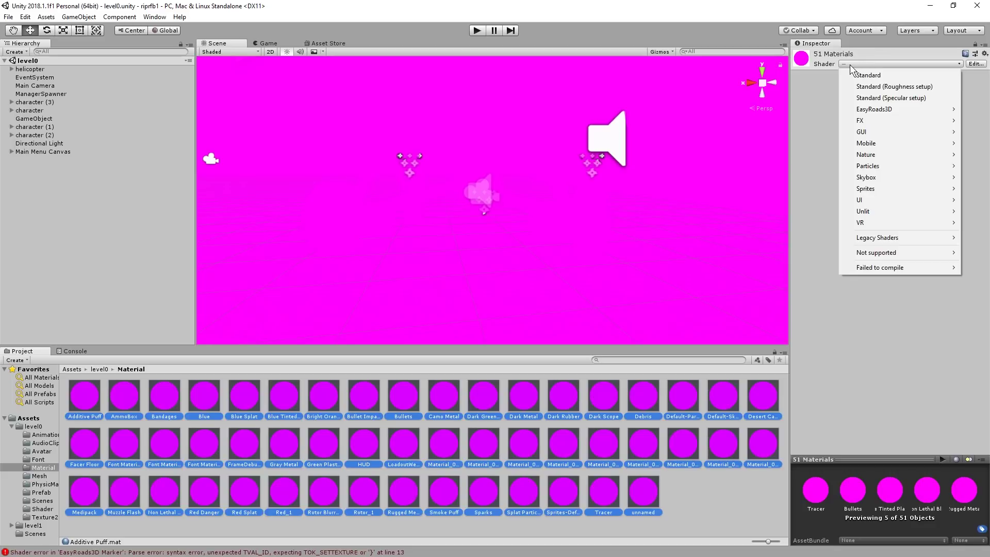
left_click(877, 75)
mouse_move(635, 178)
left_mouse_down("alt")
mouse_move(152, 232)
mouse_move(174, 253)
left_mouse_up("alt")
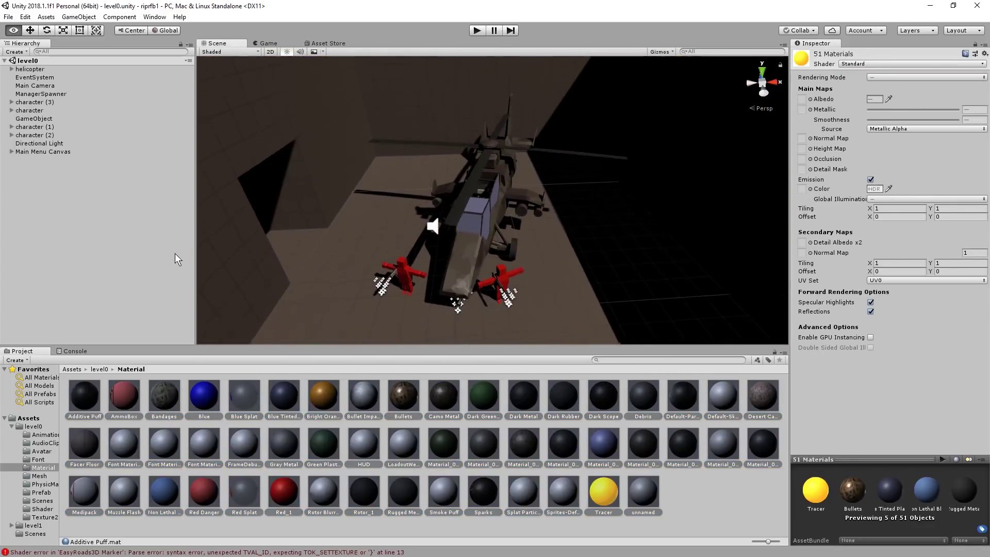
key("w")
right_click_drag(175, 253, 20, 181)
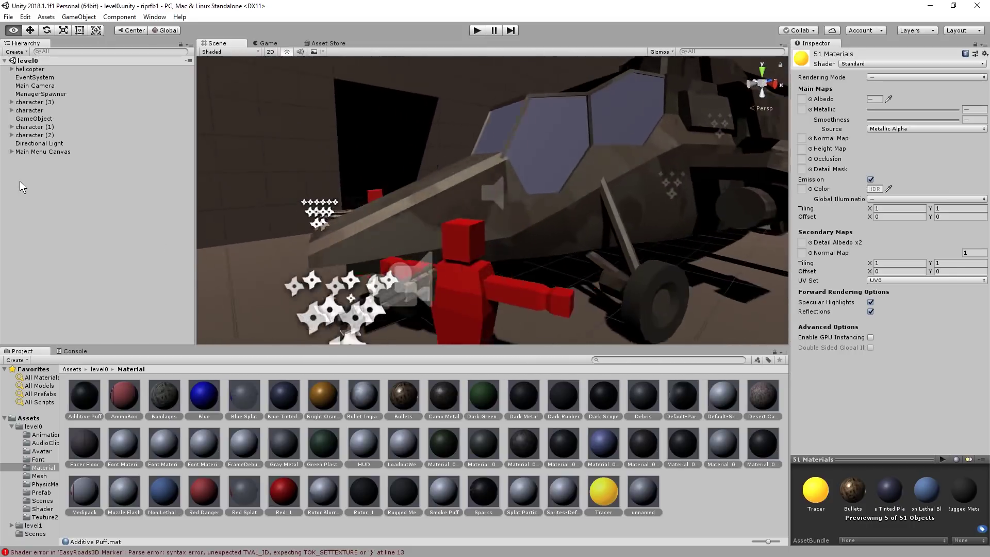
left_click_drag(19, 181, 72, 168, "alt")
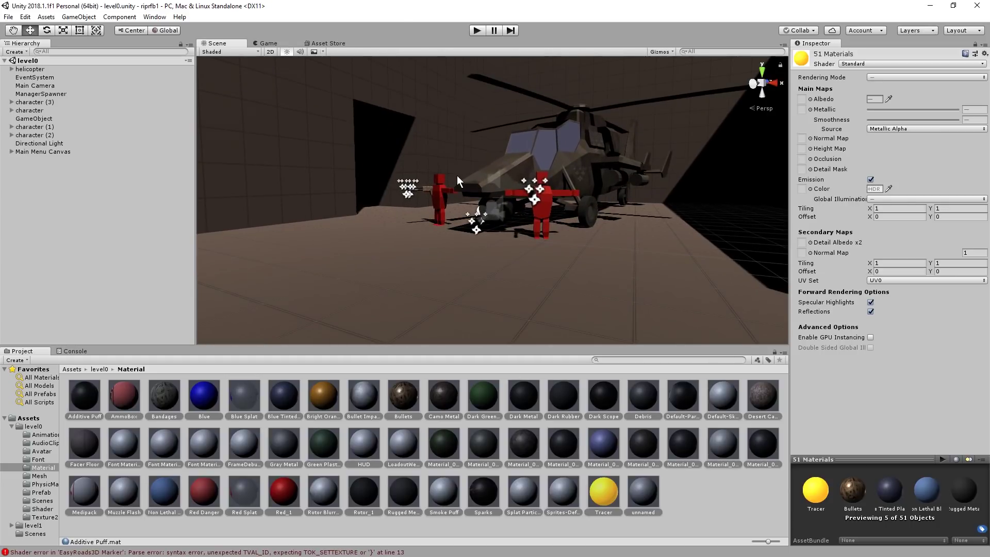
left_click(477, 30)
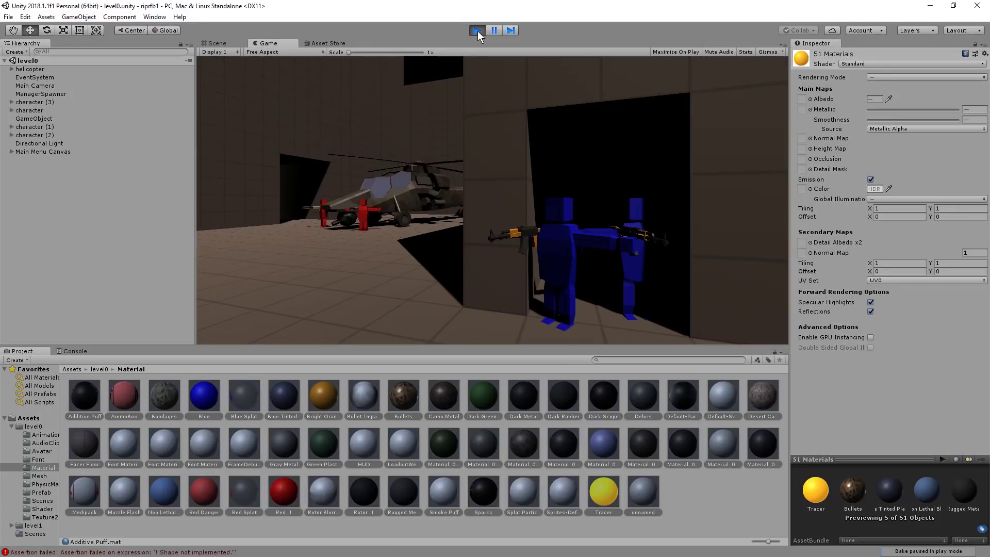
Stop play mode and read a 'Shape not implemented' assertion error in the Console.
left_click(478, 31)
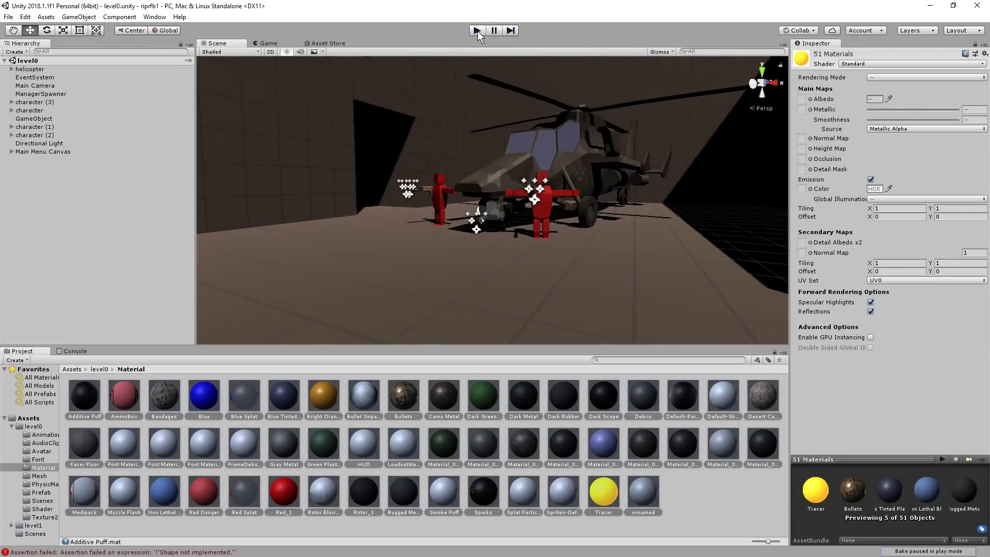
left_click(212, 552)
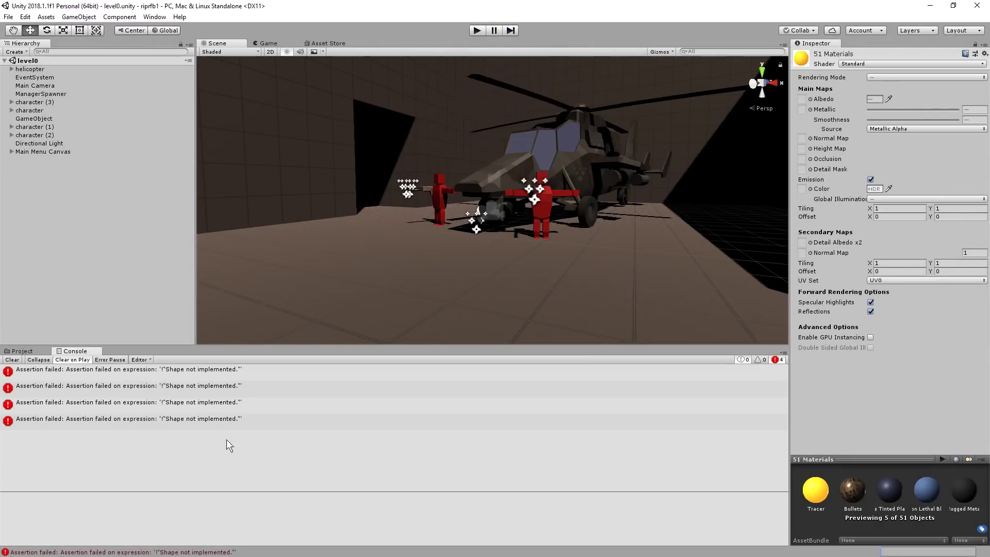
left_click(133, 386)
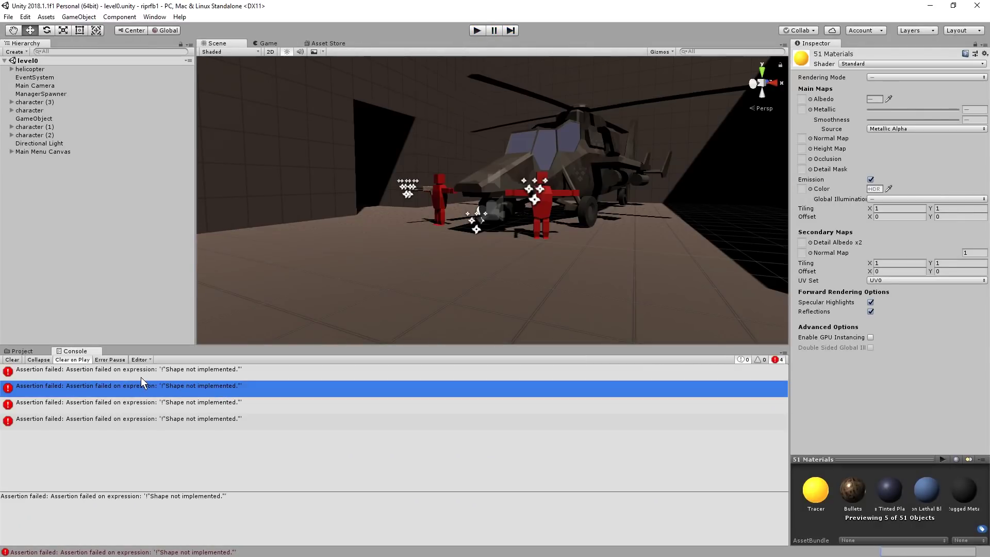
Return to the level0 assets and fly the maximized Scene view up to the helicopter.
left_click(15, 350)
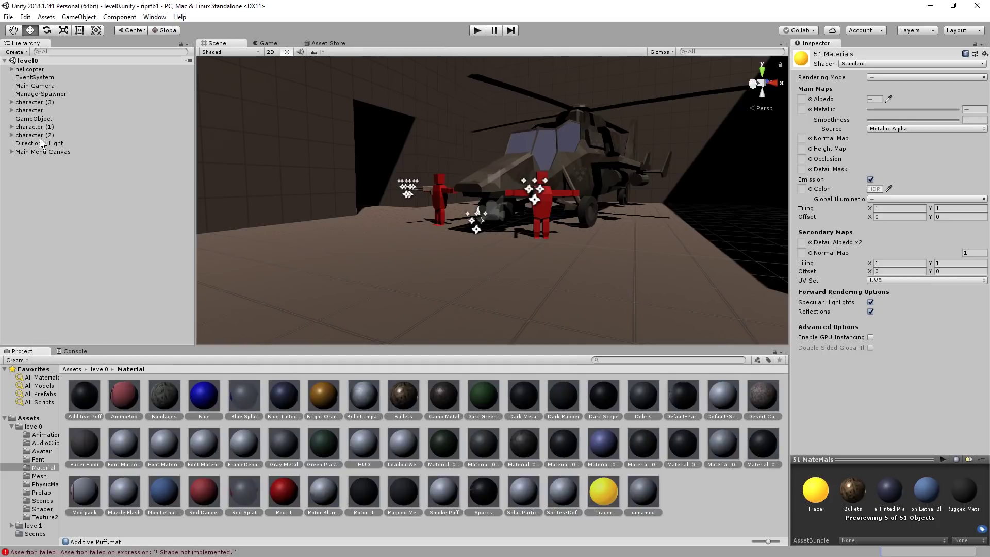
left_click(11, 152)
left_click_drag(495, 237, 444, 216, "alt")
key("shift+space")
right_click_drag(444, 216, 491, 221)
key("w")
key("shift+space")
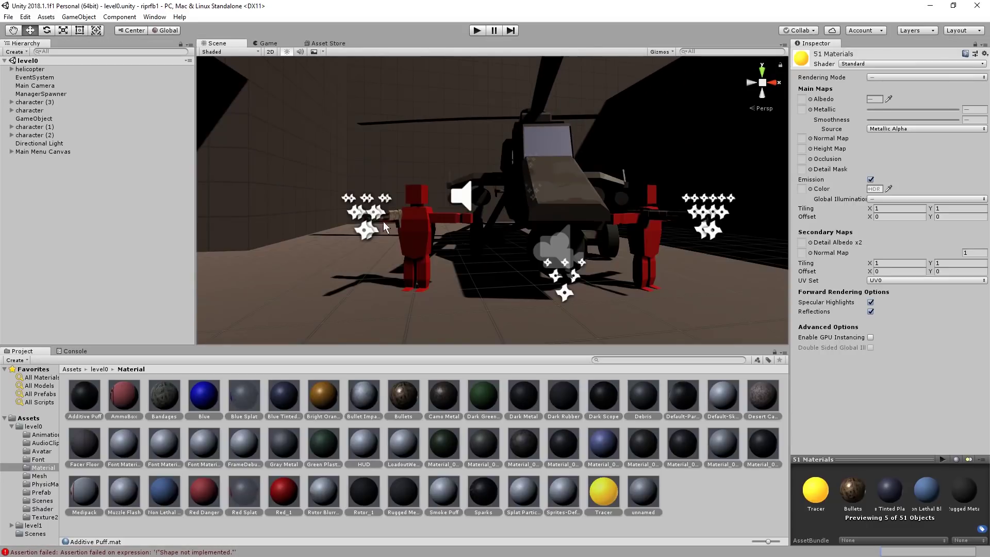
Open the level1 scene from level1's Scenes folder.
left_click(34, 526)
double_click(429, 398)
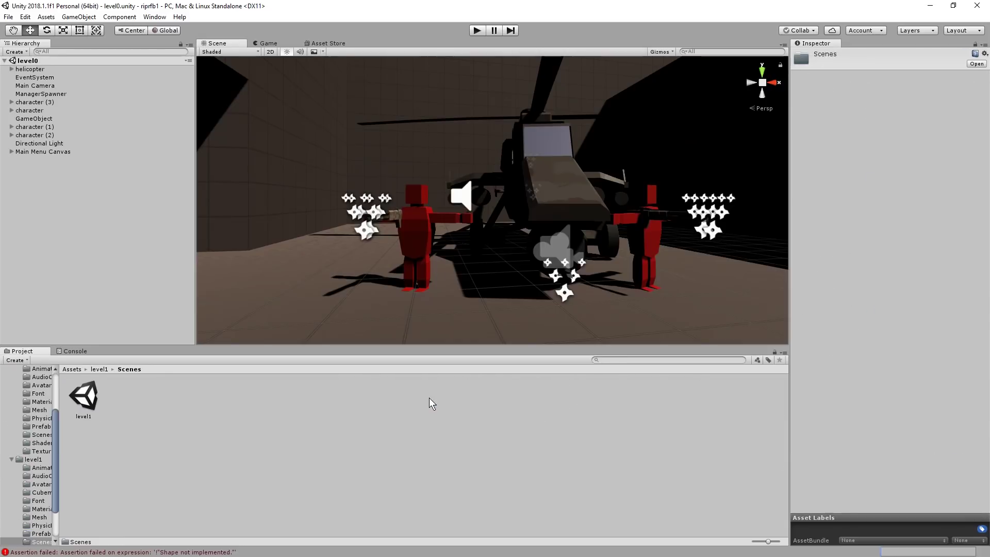
left_click(89, 391)
double_click(88, 391)
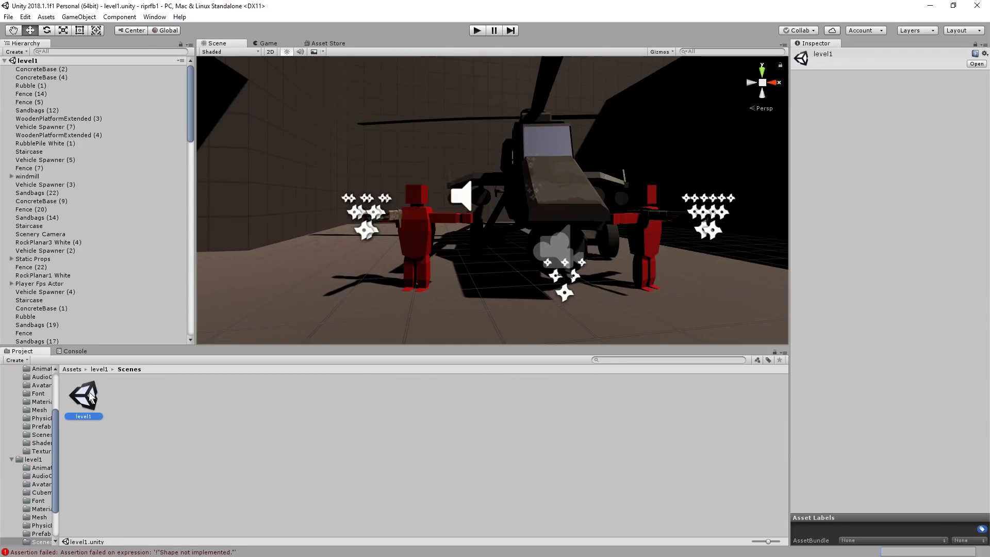
Fly around the magenta terrain, then widen the Project folder tree to show full names.
left_click_drag(415, 278, 472, 258, "alt")
key("w")
right_click_drag(472, 257, 530, 311)
left_click_drag(530, 310, 718, 289, "alt")
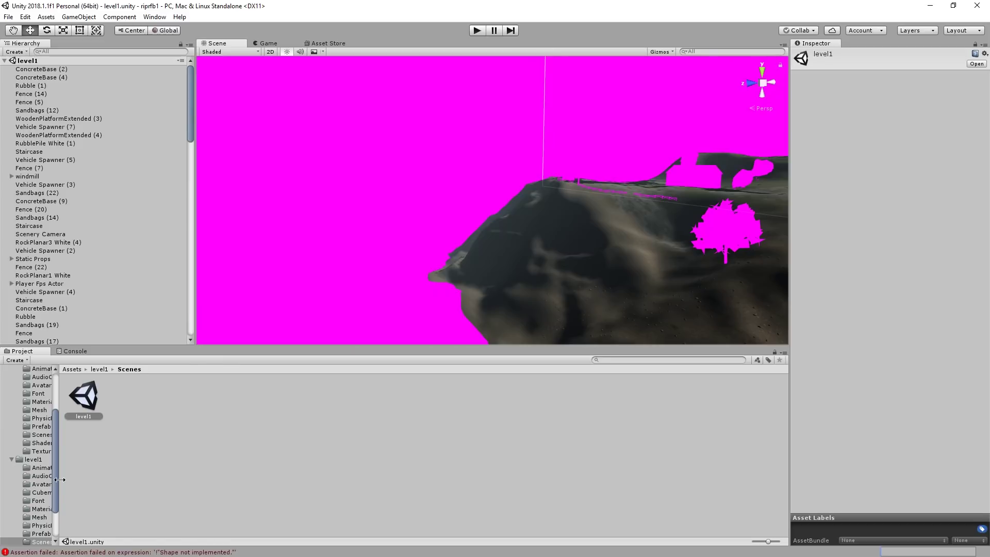
left_click_drag(60, 479, 175, 481)
Select all 127 materials in level1's Material folder and set their shader to Standard.
left_click(49, 512)
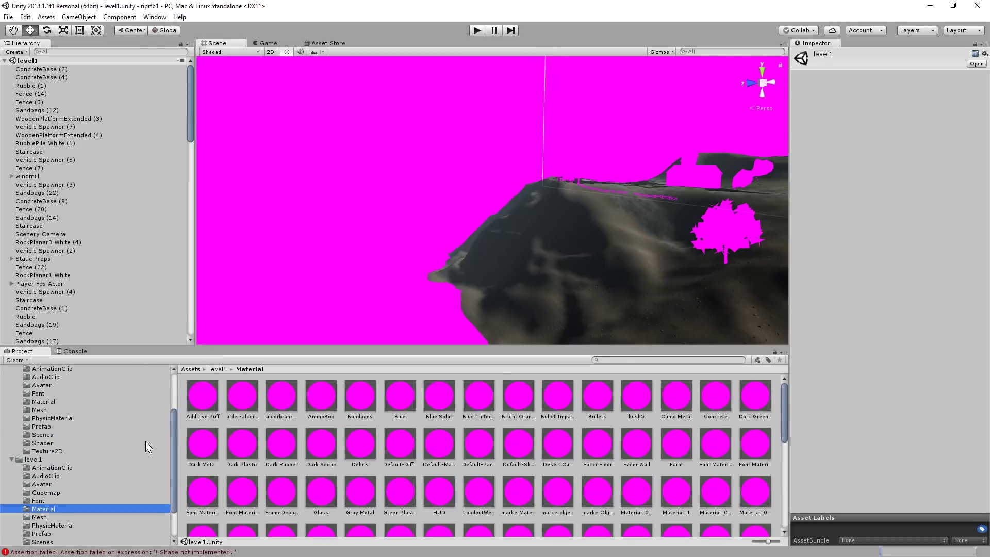
right_click_drag(446, 312, 654, 335)
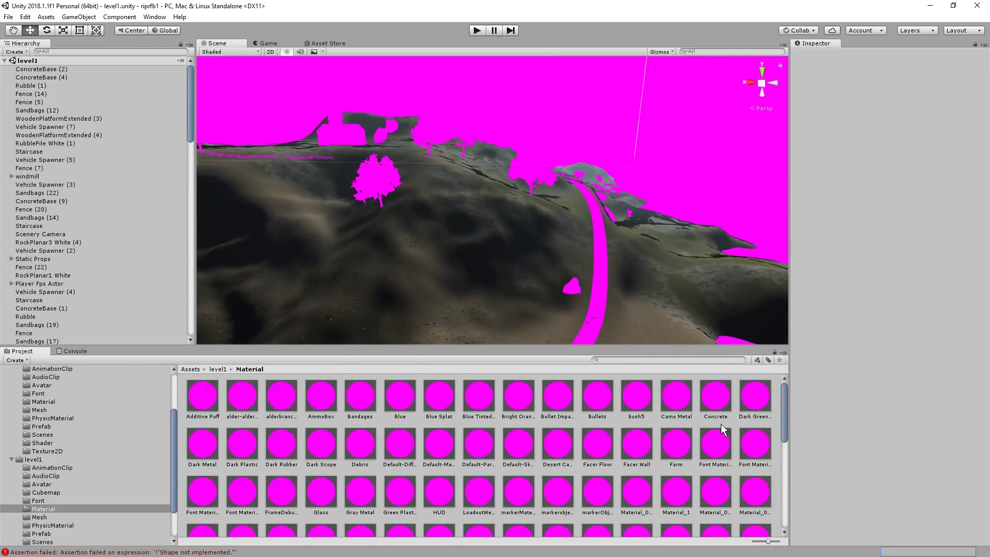
key("ctrl+a")
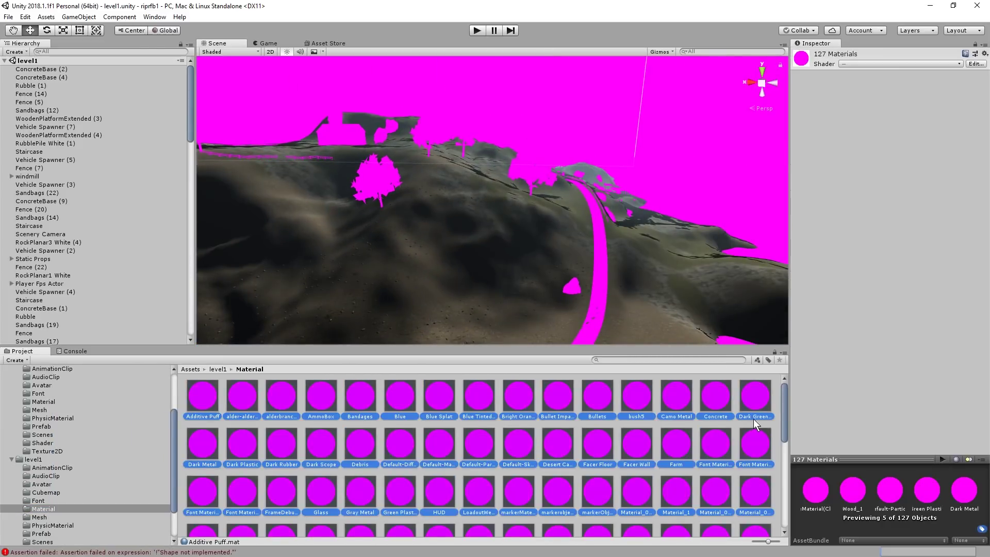
left_click(861, 64)
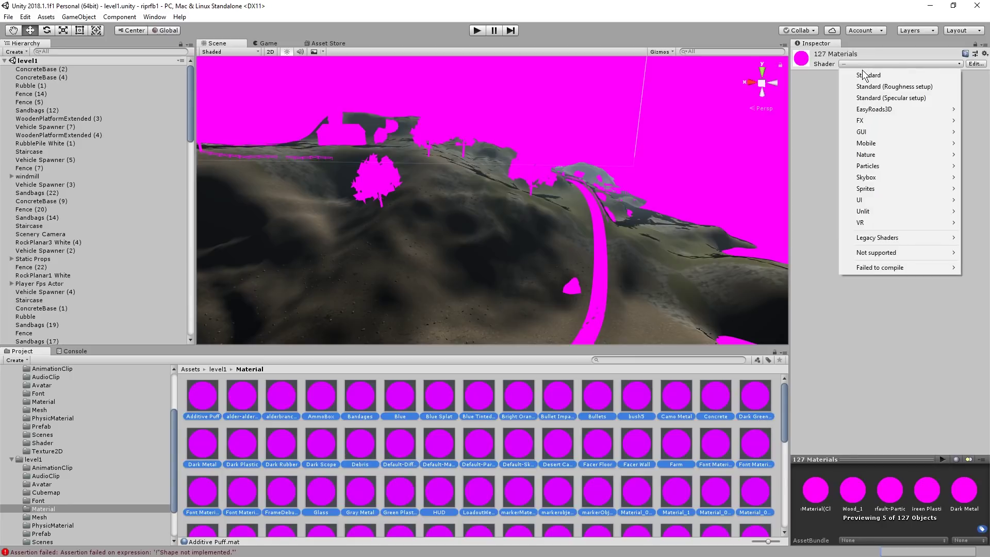
left_click(862, 74)
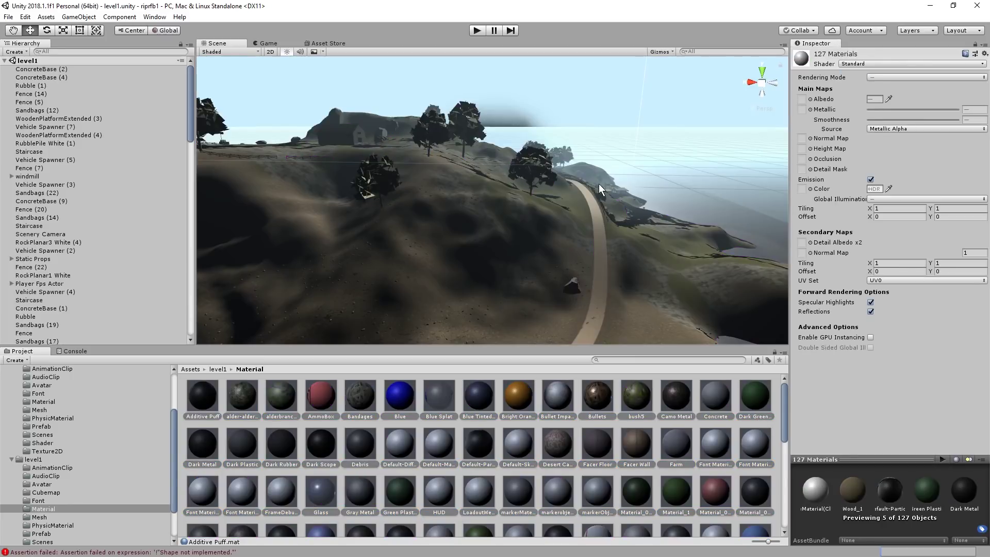
Fly over the now-textured terrain toward the sea, road and flag.
scroll(558, 439, "down", 10)
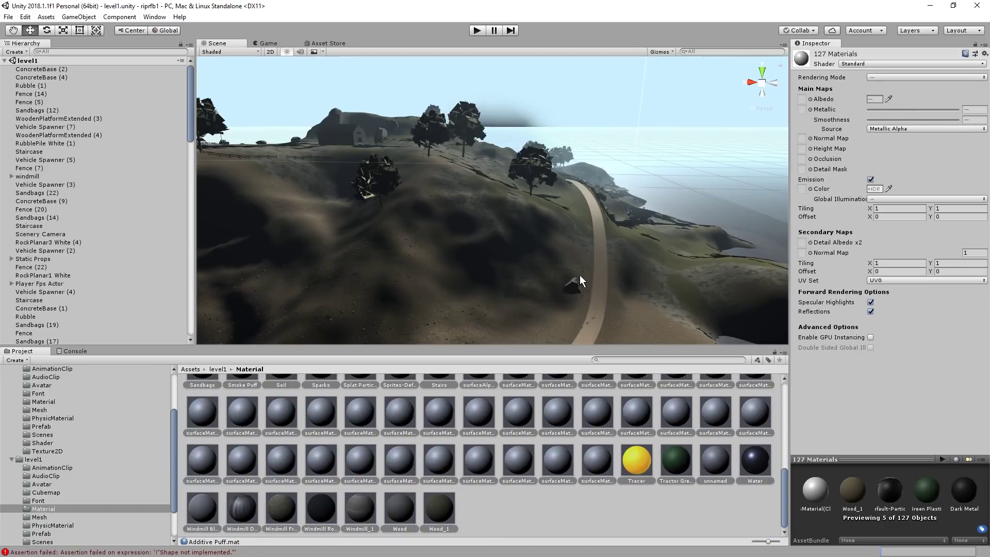
left_click_drag(580, 274, 424, 294, "alt")
right_click_drag(424, 294, 398, 162)
key("w")
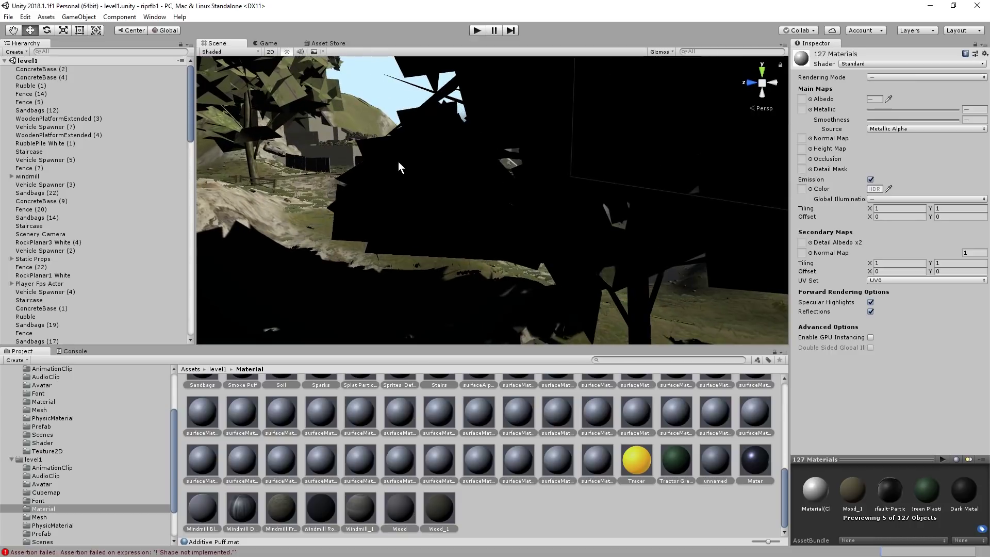
Select the Alder (16) tree and set its alderbranches material to Cutout rendering.
left_click(425, 179)
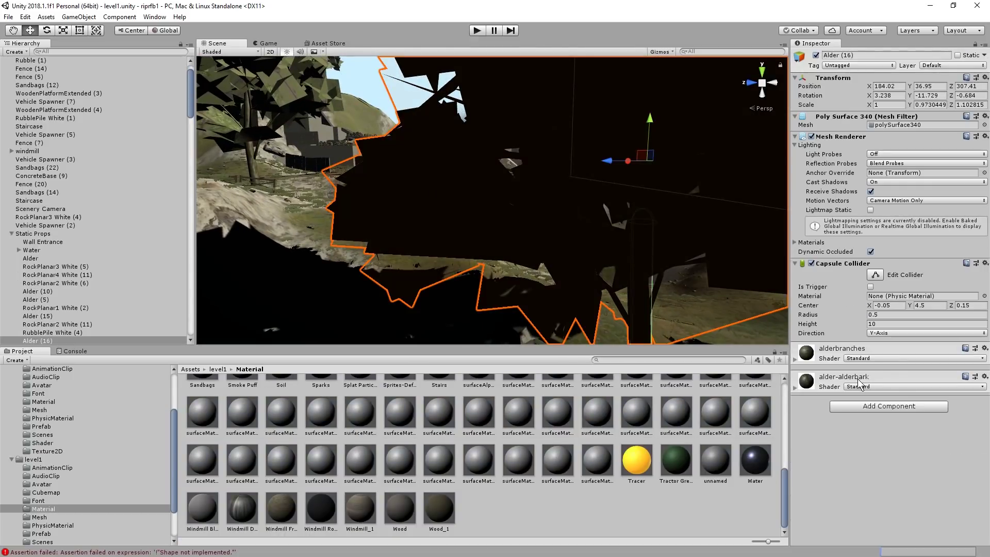
left_click(795, 359)
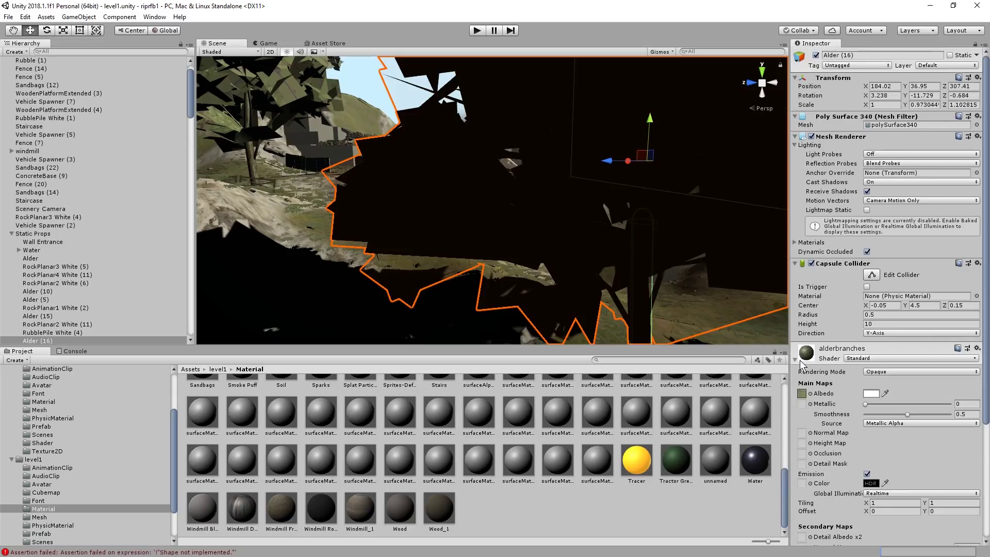
left_click(893, 372)
left_click(890, 391)
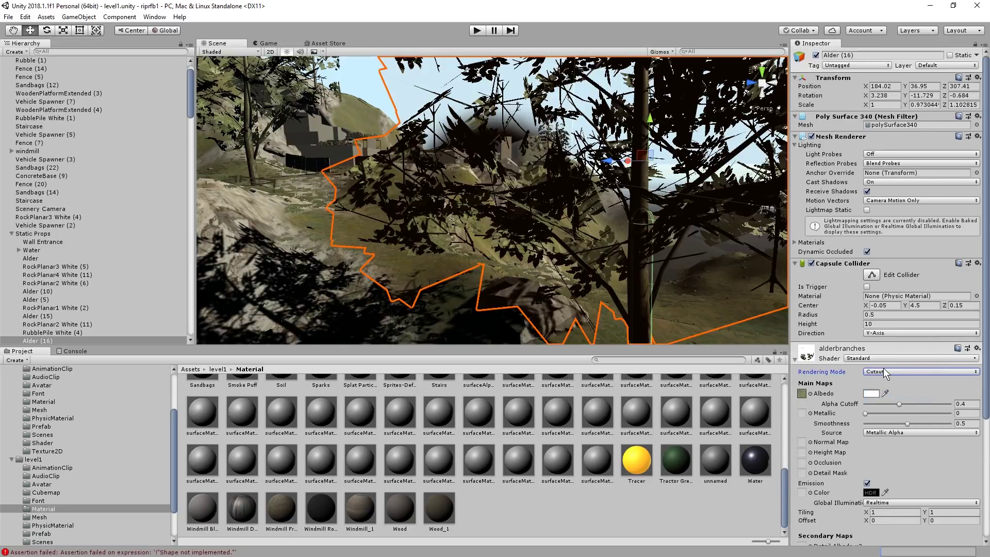
Compare Fade, Cutout and Transparent rendering on the branches, settling on Fade.
left_click(882, 368)
left_click(880, 405)
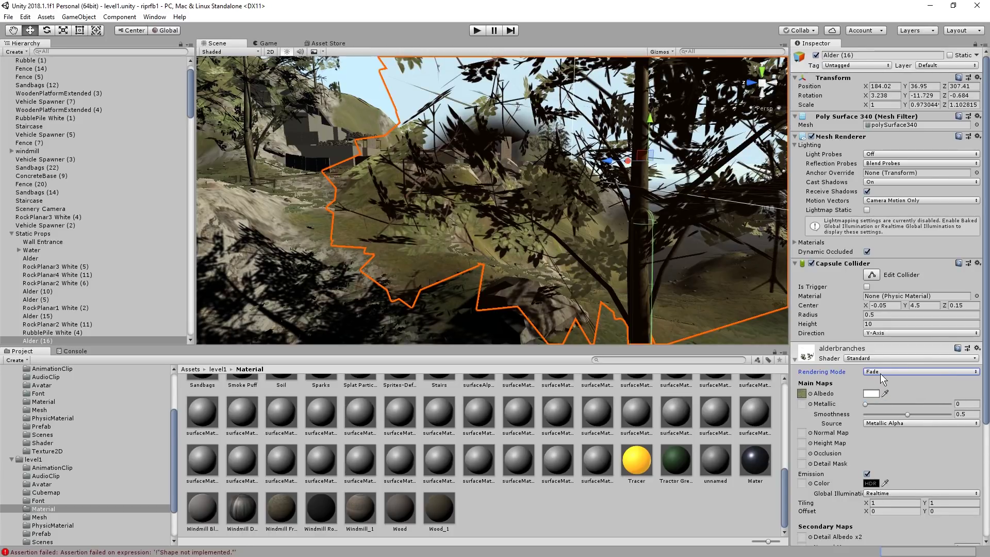
left_click(880, 372)
left_click(880, 390)
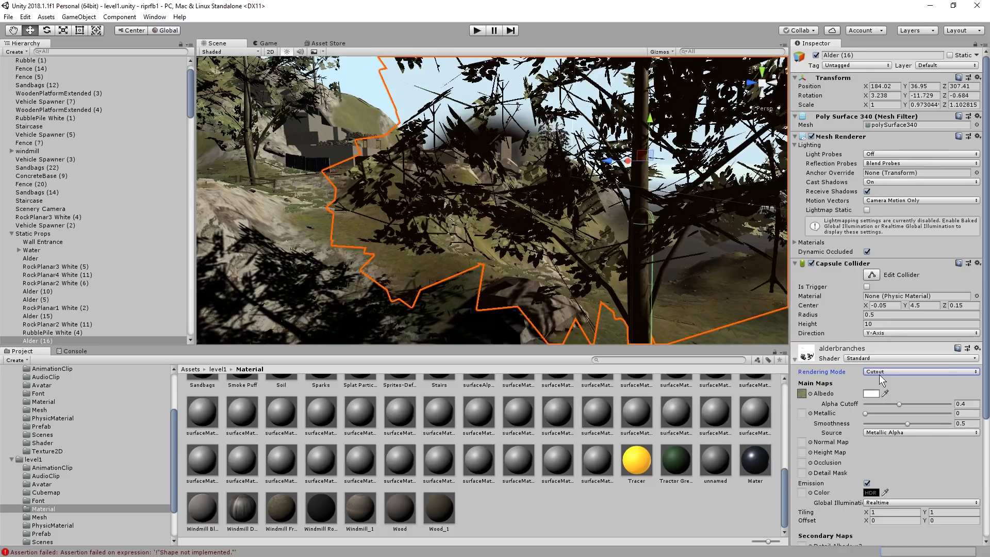
left_click(879, 374)
left_click(881, 415)
left_click(890, 376)
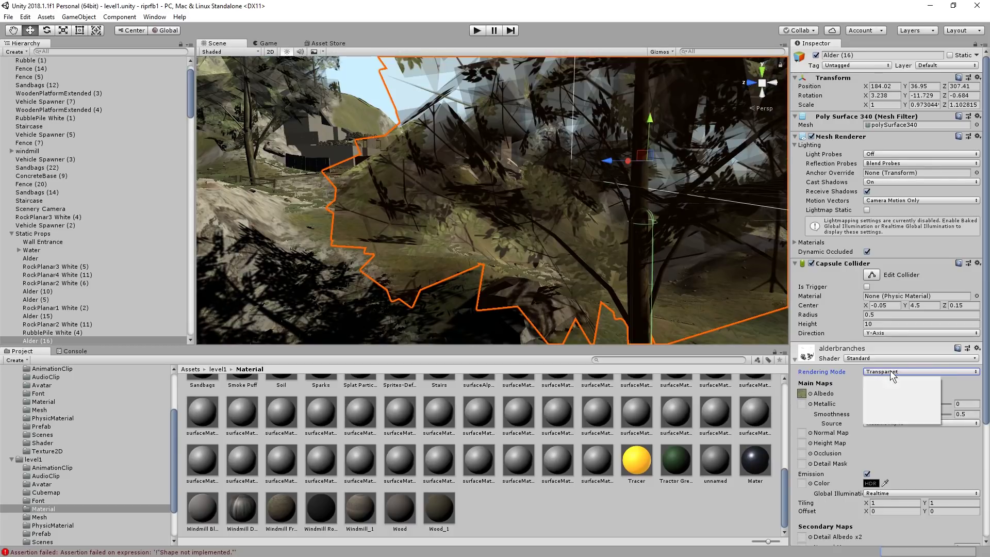
left_click(881, 405)
Orbit around the alder tree and back out to the island terrain.
left_click_drag(607, 222, 692, 152, "alt")
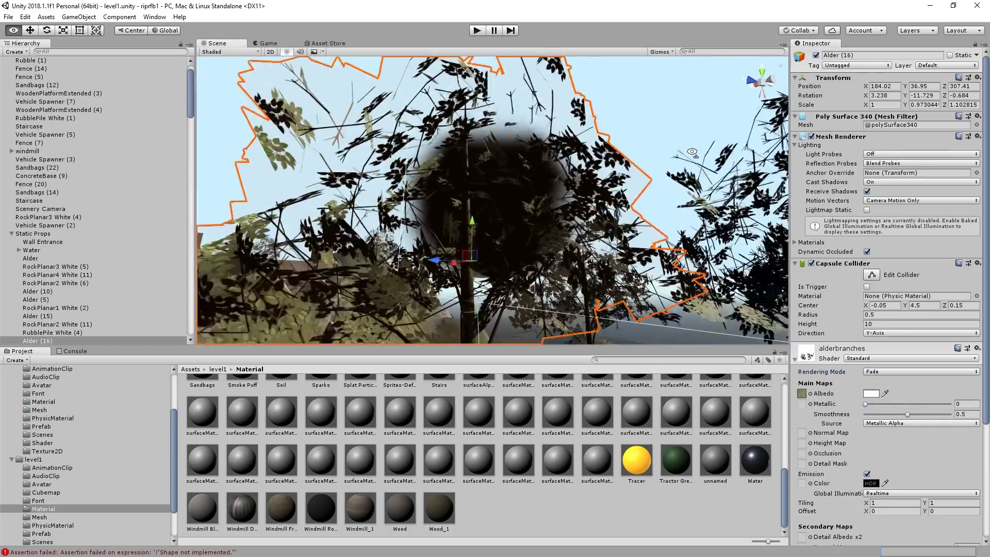
key("s")
right_click_drag(692, 152, 798, 158)
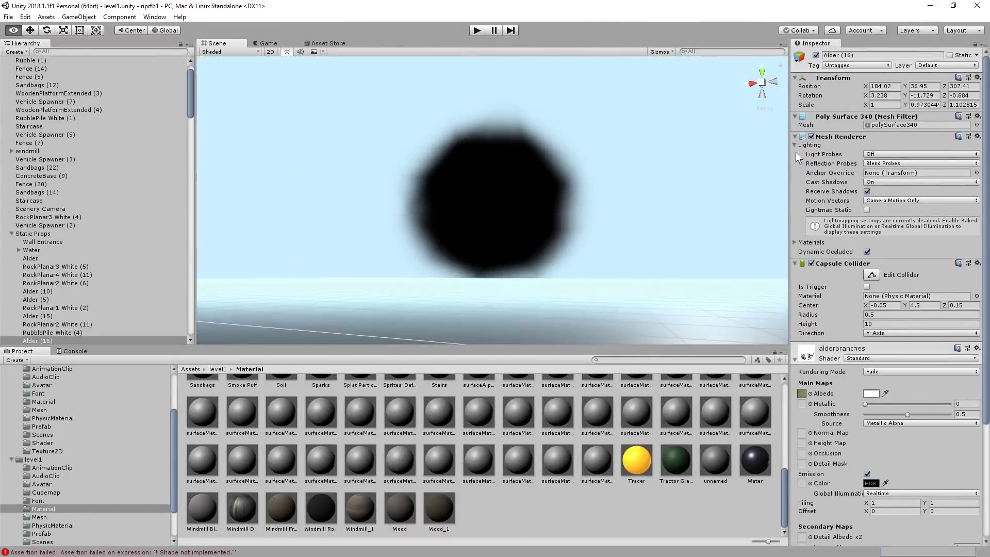
left_click_drag(798, 157, 506, 116, "alt")
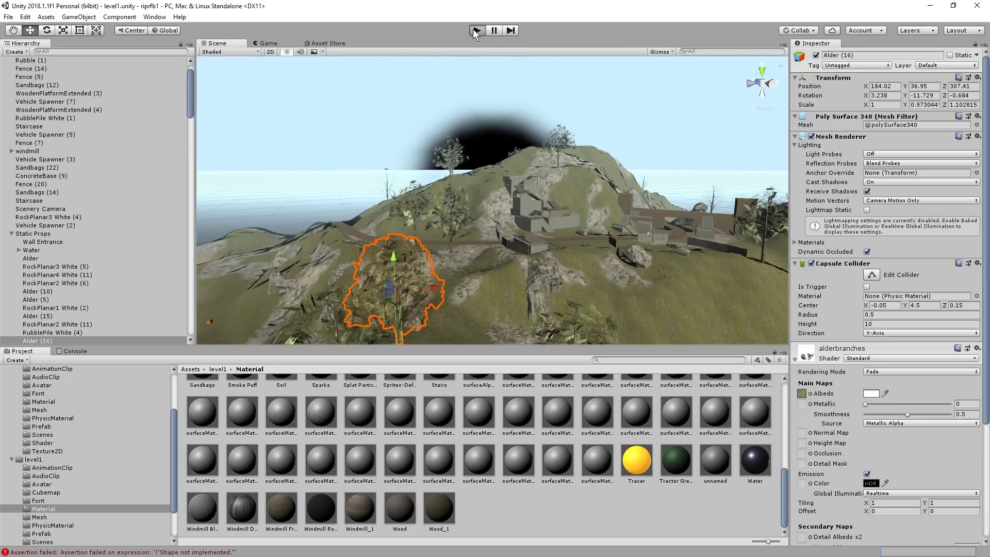
left_click(475, 31)
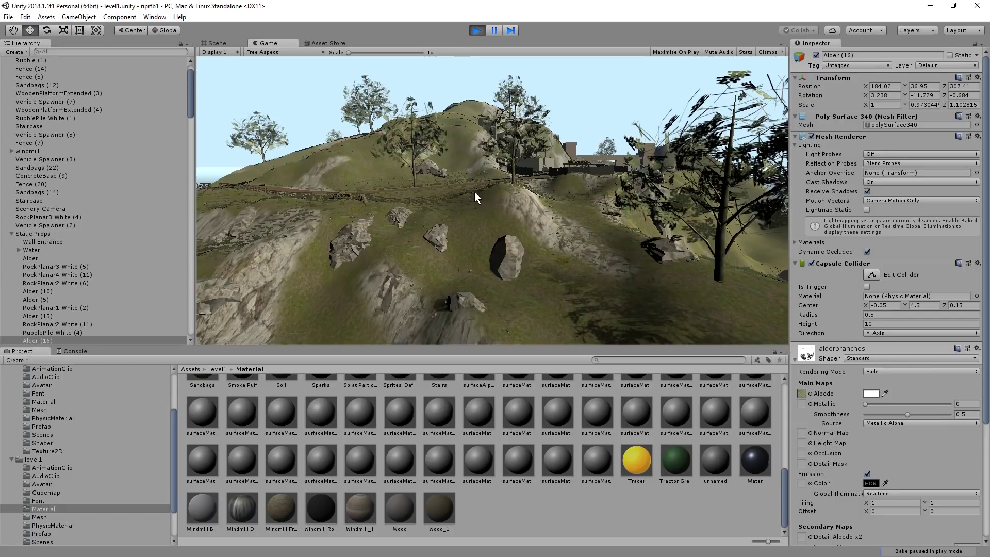
left_click(478, 30)
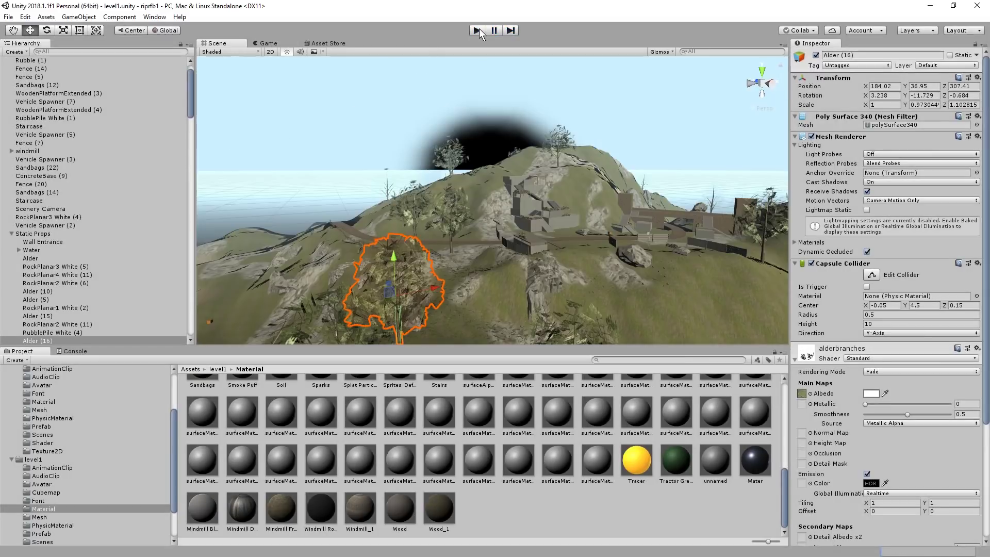
right_click_drag(475, 170, 268, 335)
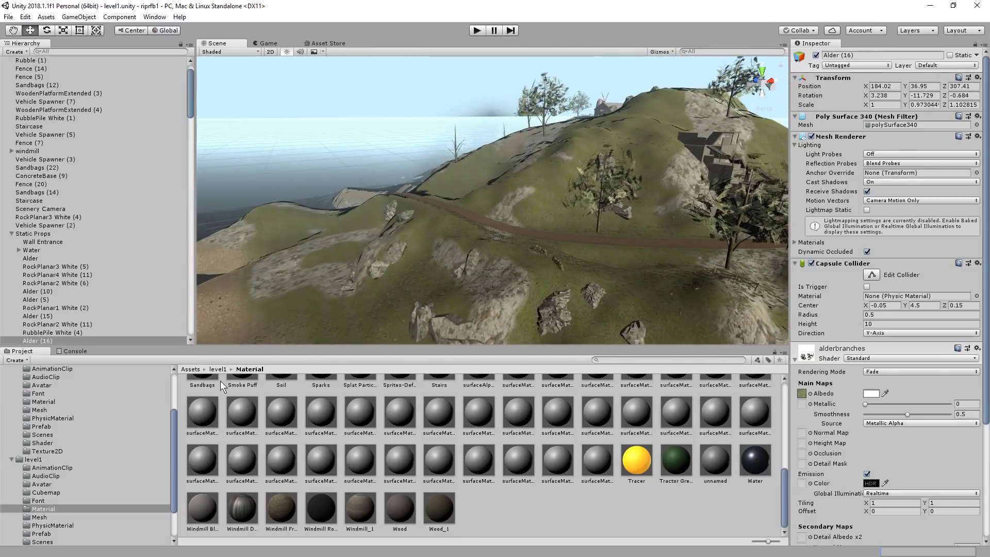
left_click(75, 351)
left_click(29, 354)
right_click_drag(336, 295, 275, 233)
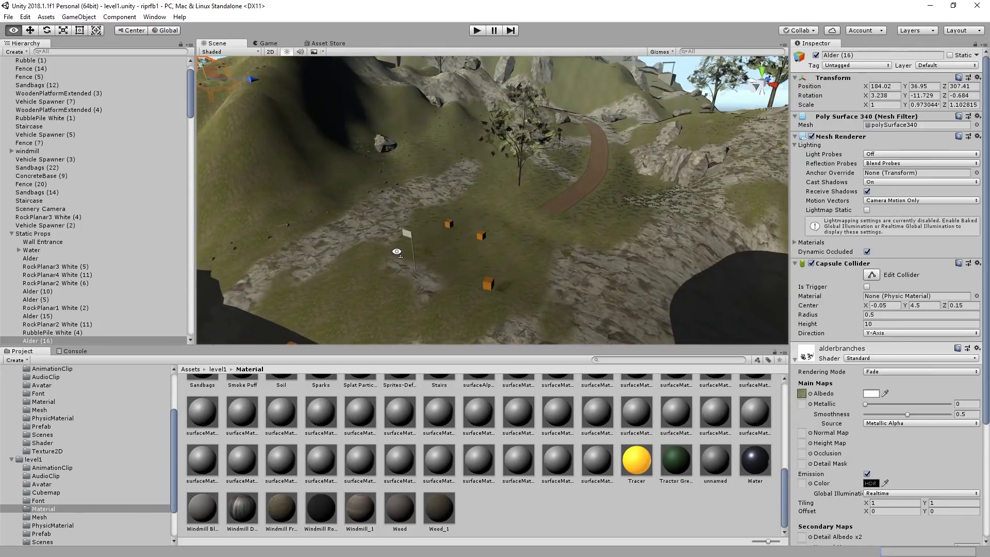
right_click_drag(397, 252, 613, 233)
key("w")
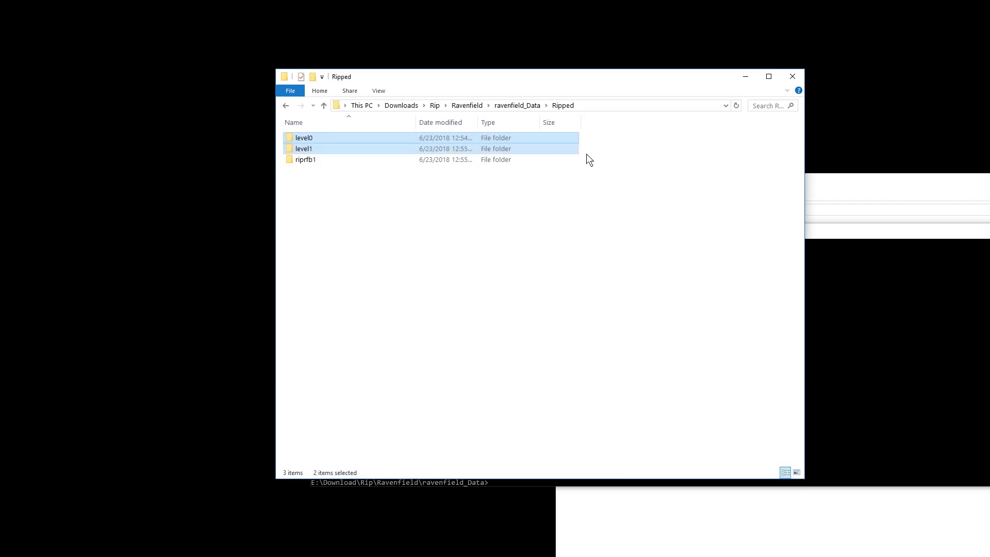
Close the finished ripper console and return File Explorer to the Rip folder.
left_click(873, 274)
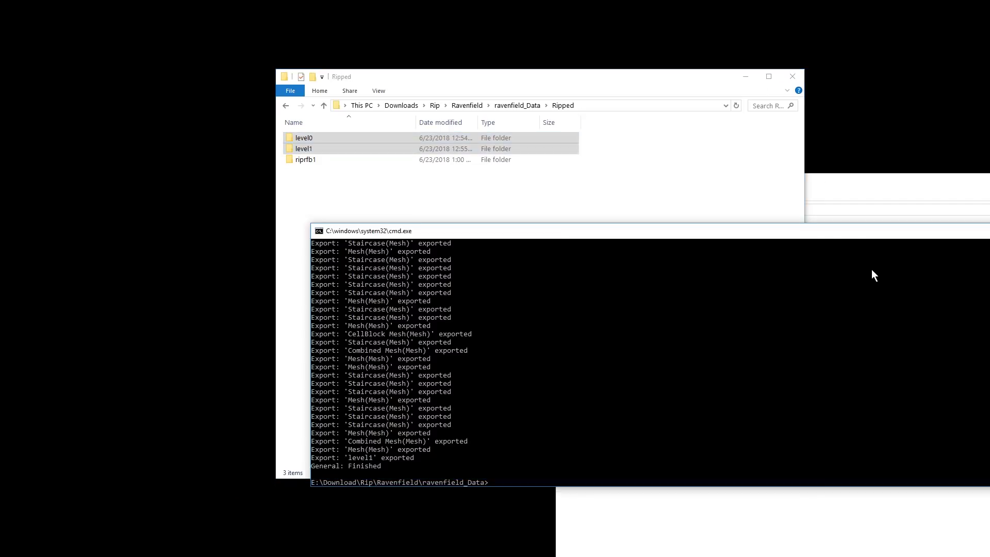
left_click_drag(853, 239, 764, 241)
left_click_drag(849, 237, 780, 240)
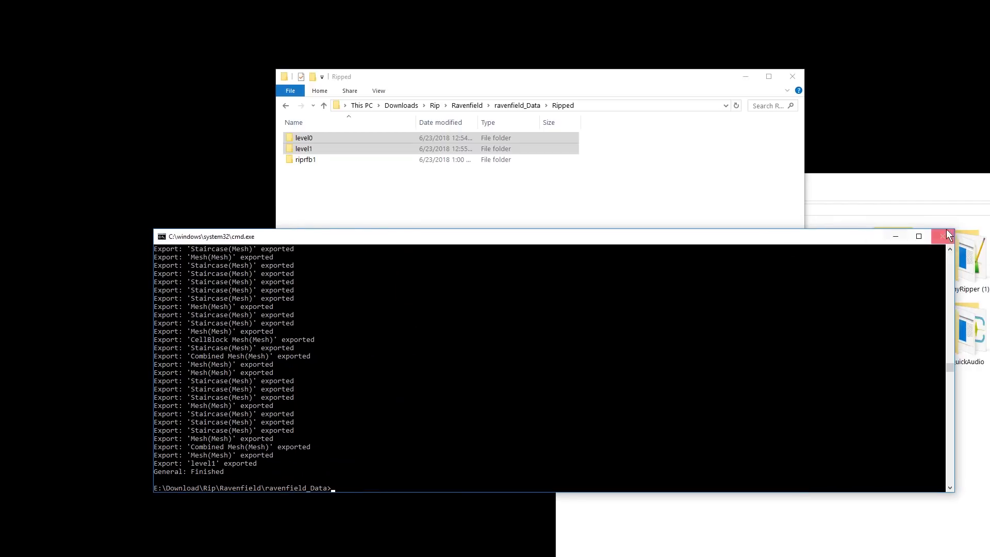
left_click(943, 236)
left_click(596, 230)
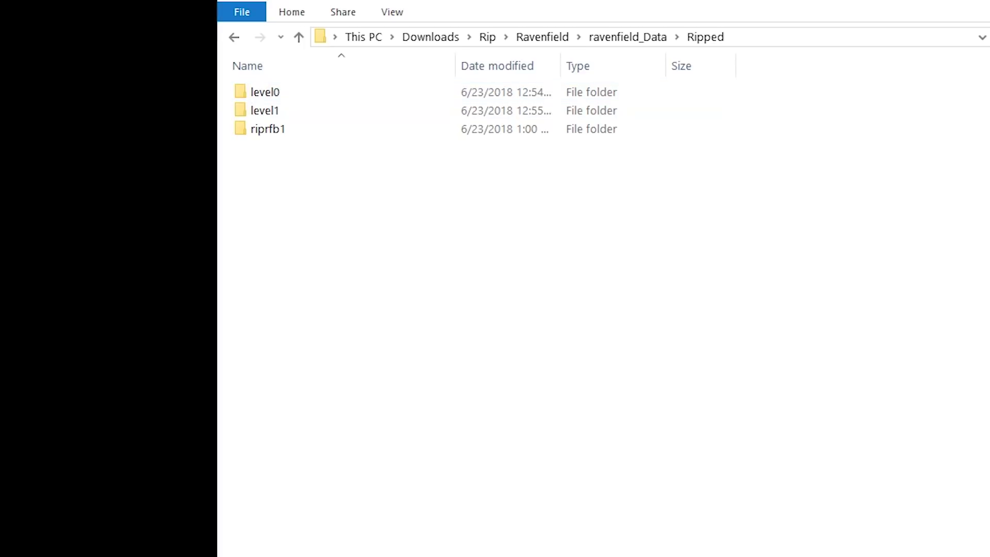
key("alt+Left")
key("alt+Left")
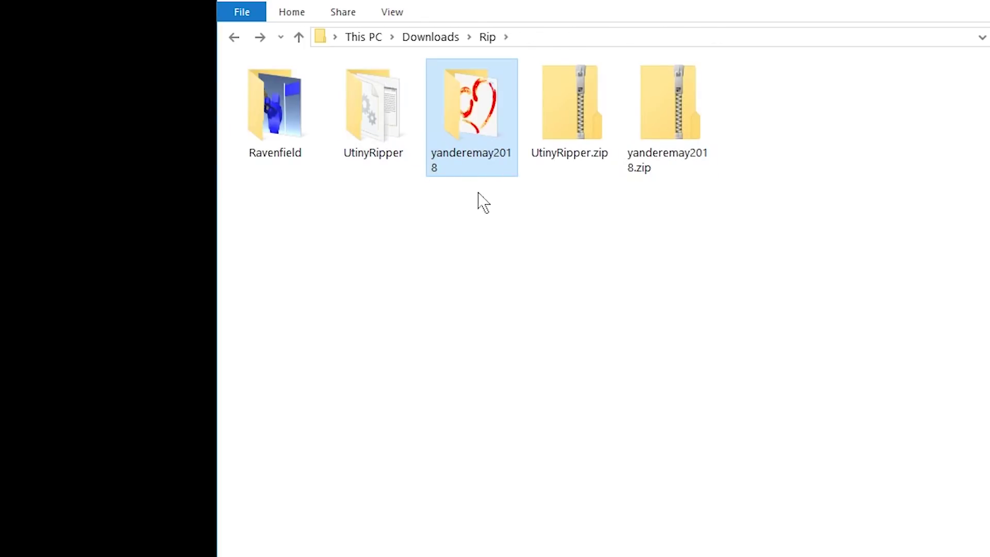
Browse yanderemay2018's YandereSimulator_Data, then run YandereSimulator.exe once to refresh output_log.txt.
double_click(488, 154)
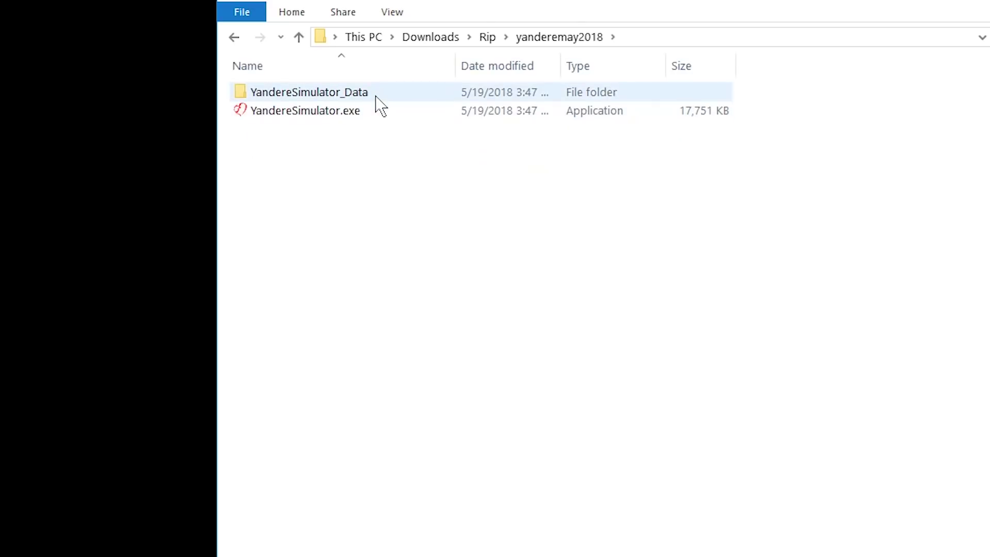
double_click(376, 96)
scroll(384, 155, "down", 12)
scroll(385, 159, "up", 2)
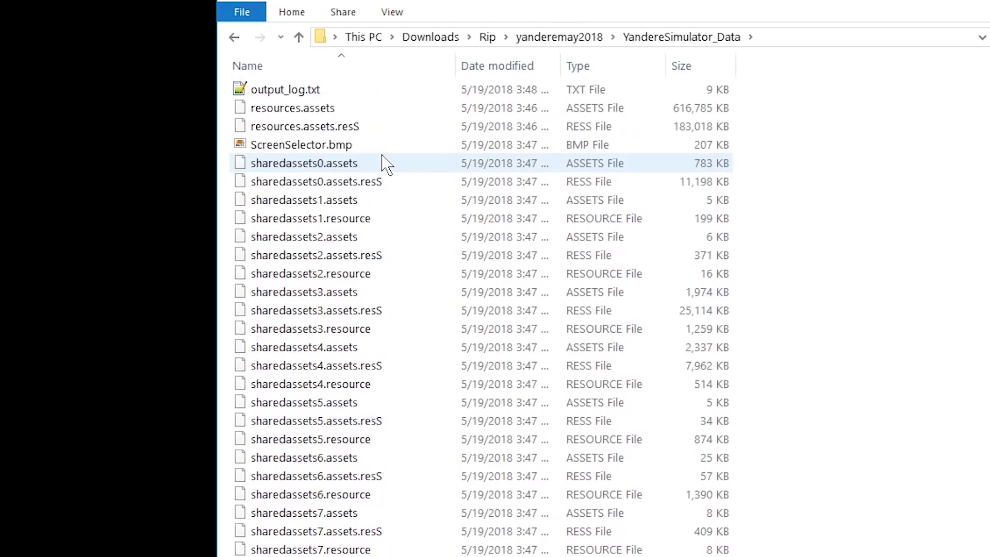
scroll(387, 164, "up", 2)
left_click(325, 204)
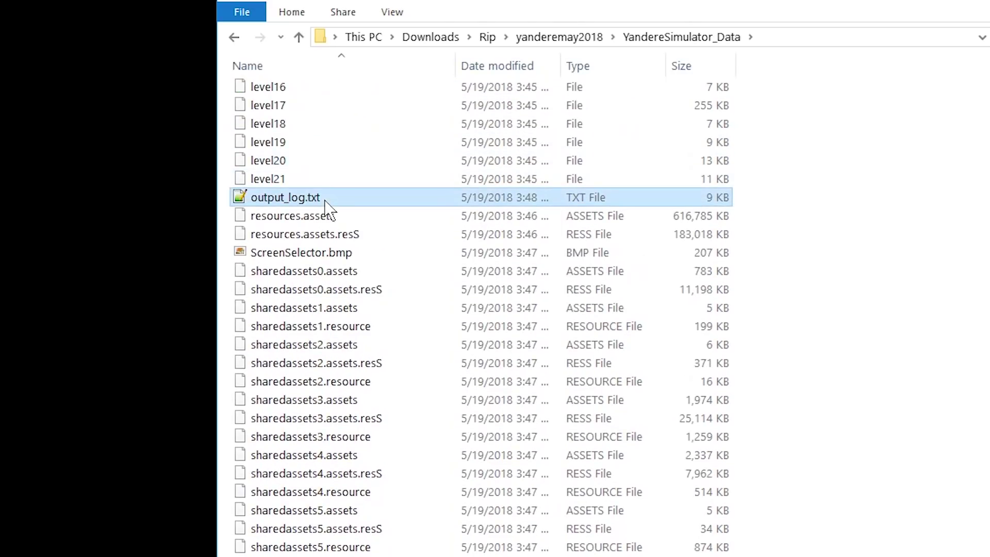
key("BackSpace")
left_click(380, 114)
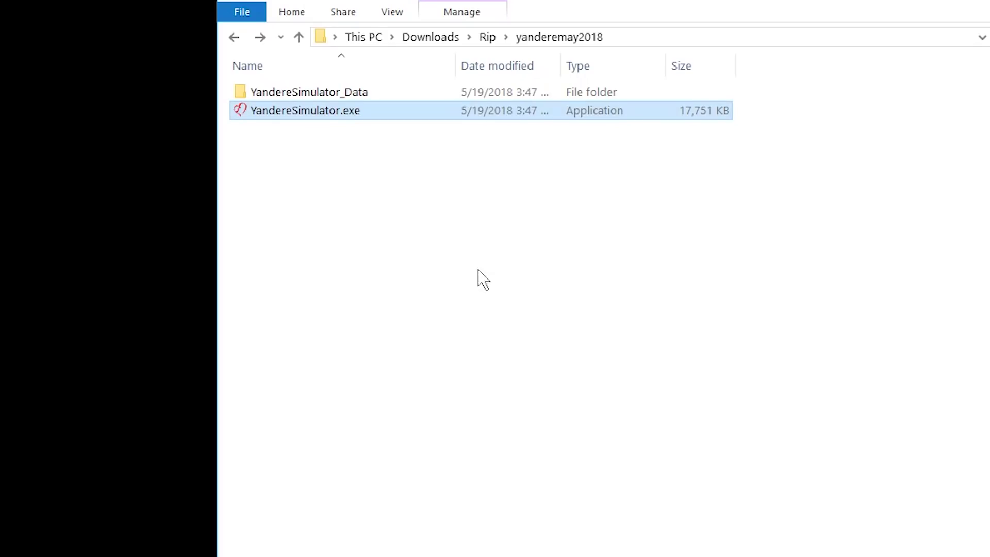
left_click(477, 278)
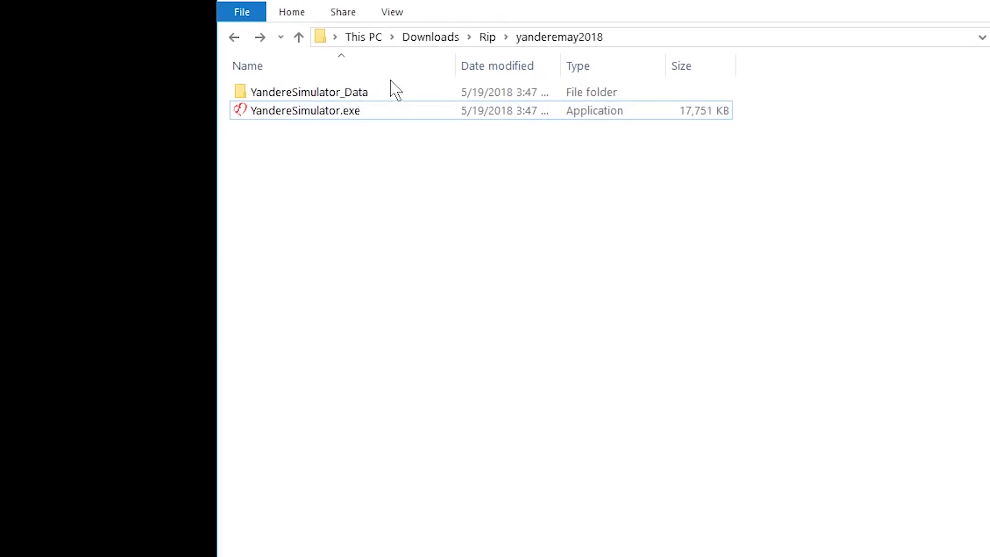
Open output_log.txt in a text editor, read engine version 5.6.2f1, and close it.
double_click(386, 99)
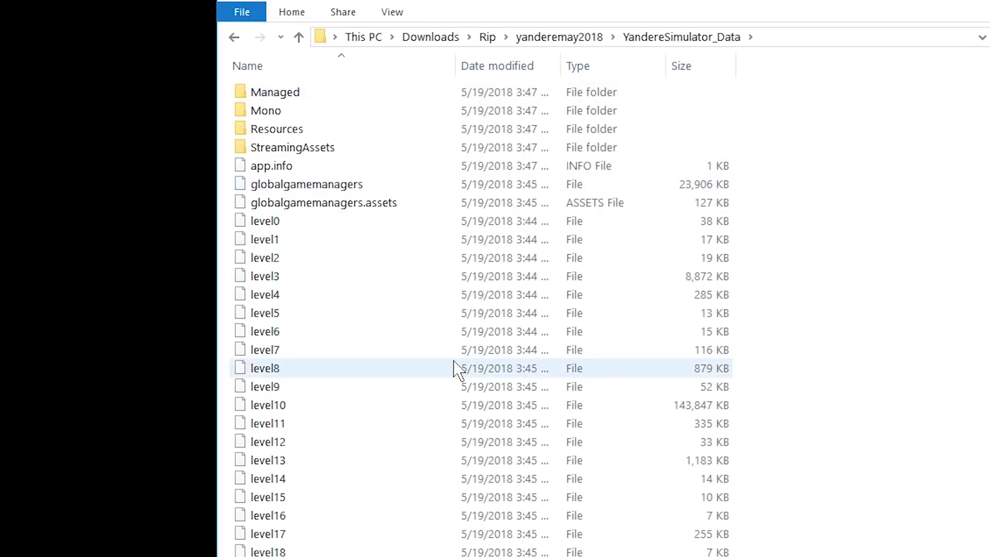
scroll(457, 369, "down", 4)
right_click(317, 428)
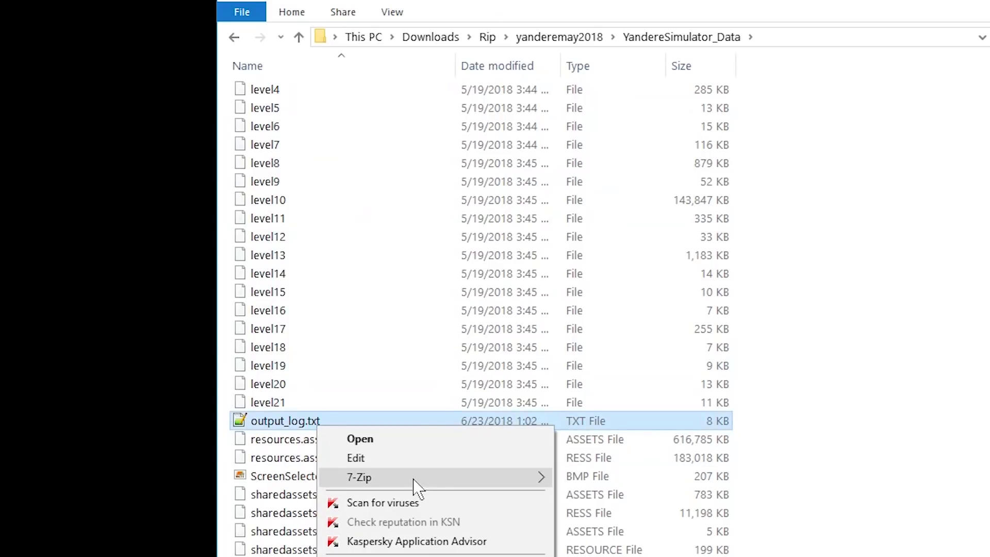
left_click(416, 458)
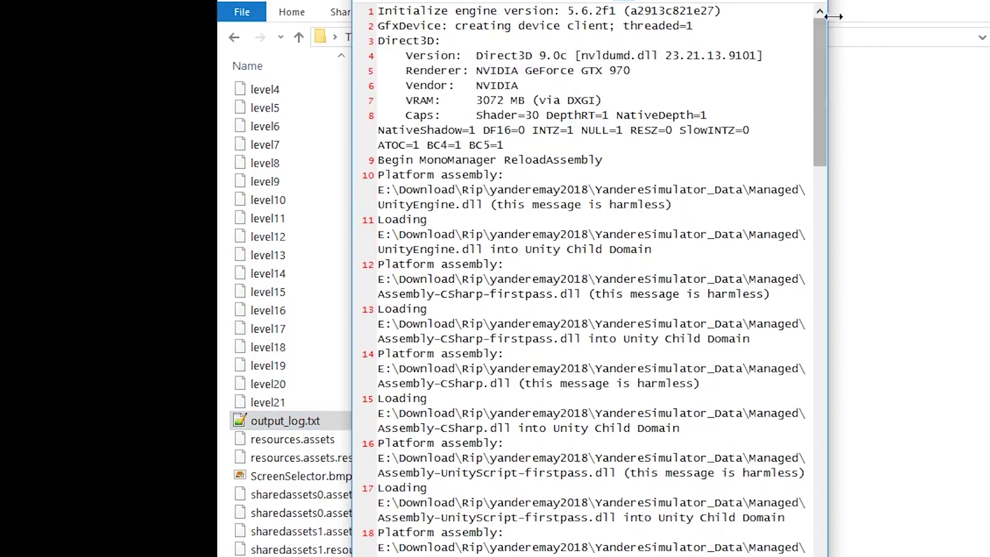
left_click(732, 14, "shift")
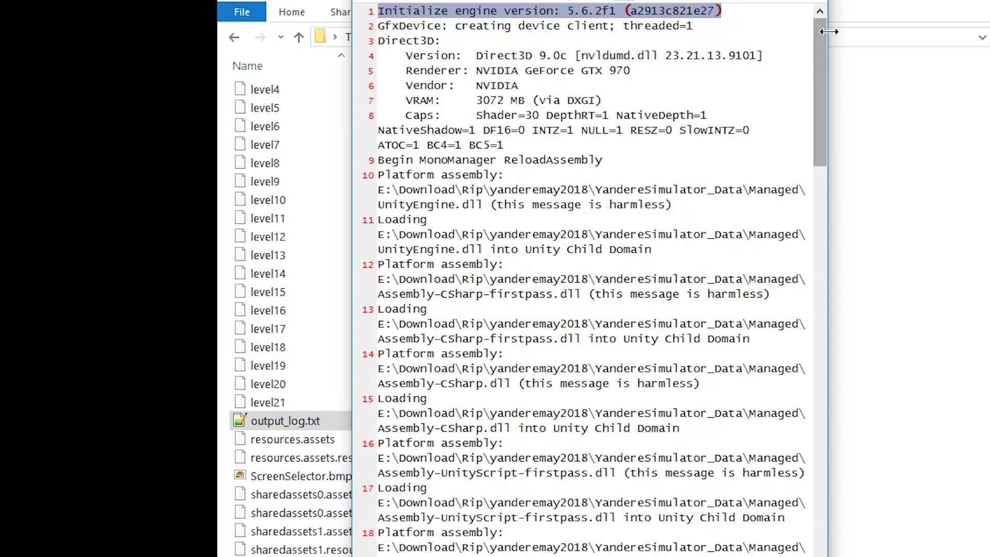
left_click_drag(828, 31, 989, 31)
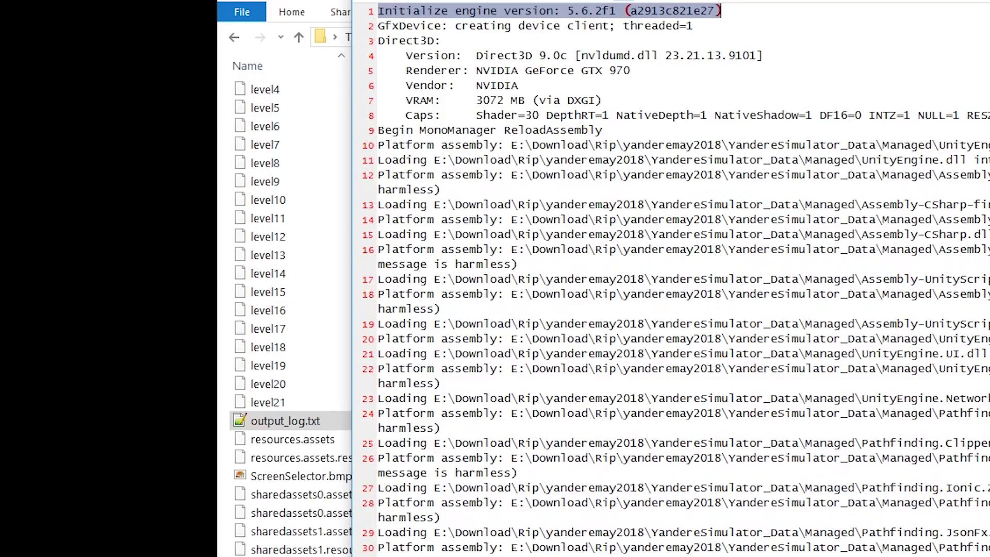
key("alt+F4")
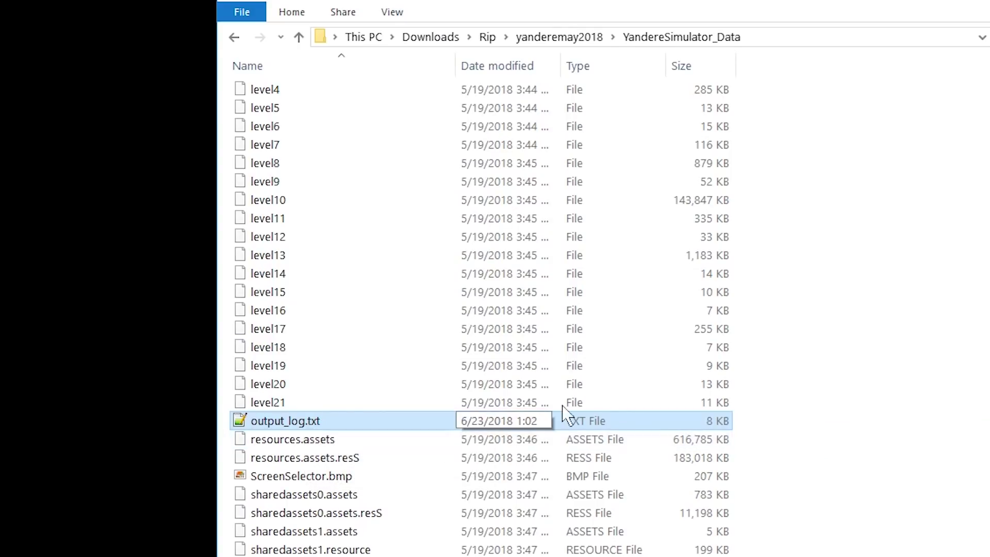
Select both UtinyRipper files in the UtinyRipper folder for copying.
key("alt+Left")
left_click(373, 109)
double_click(379, 94)
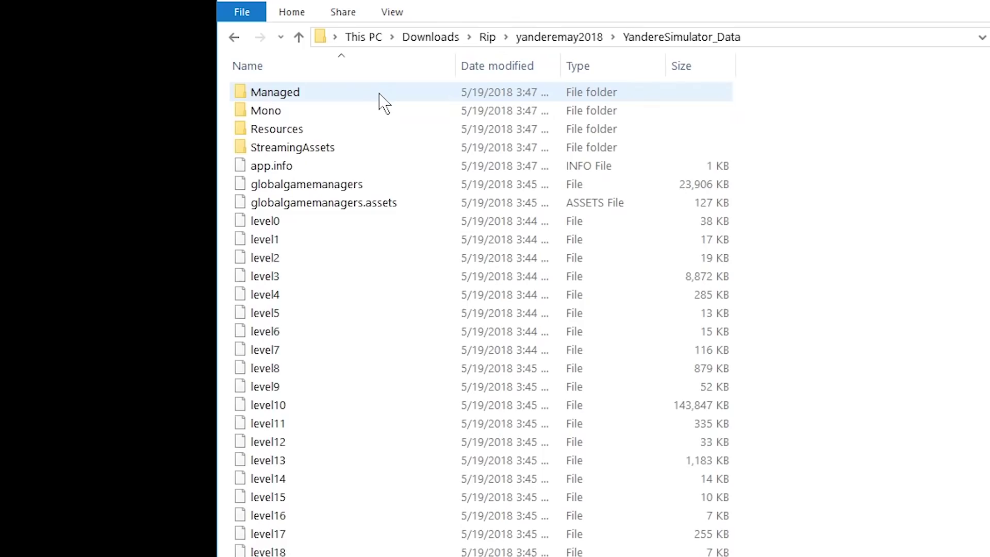
key("alt+Left")
key("alt+Left")
double_click(369, 124)
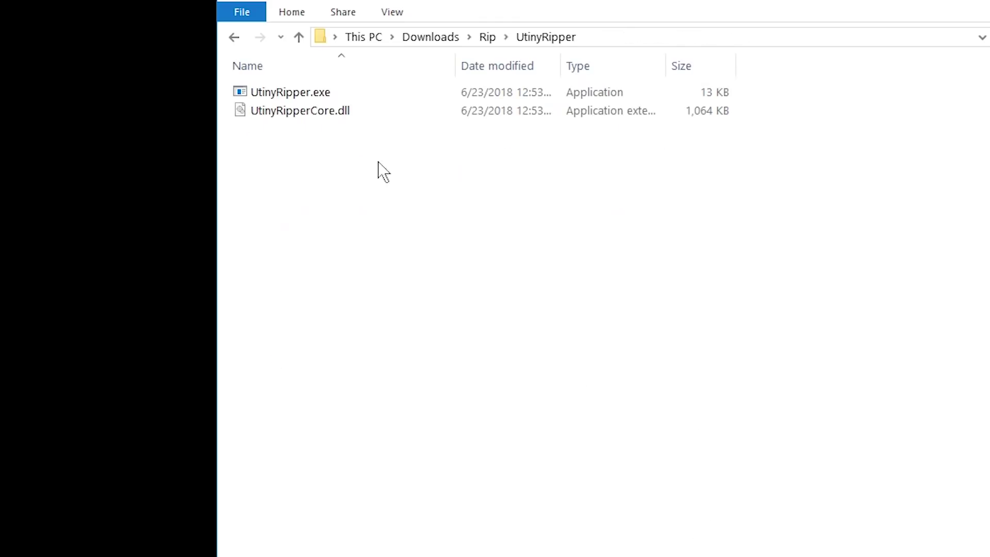
key("ctrl+a")
key("alt+Left")
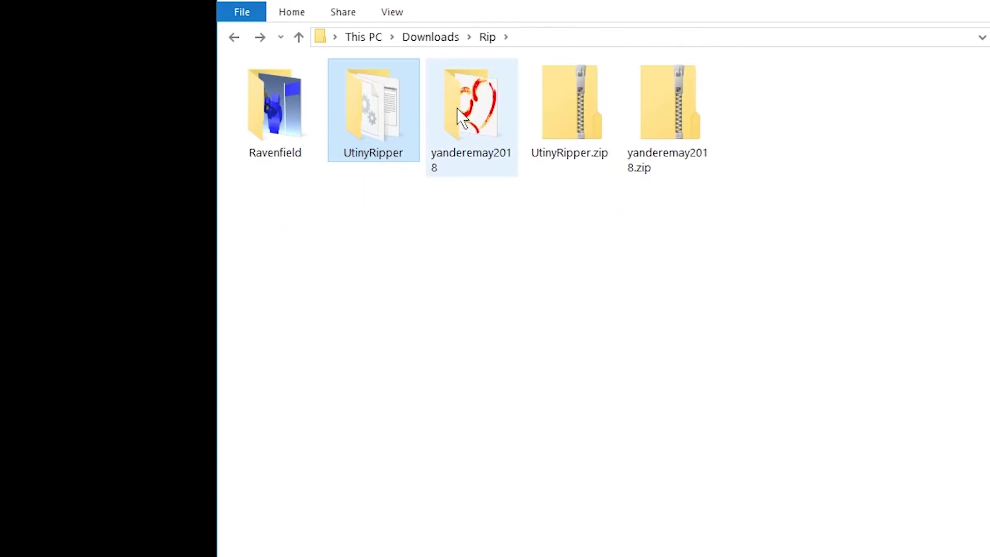
Open a command window in yanderemay2018\YandereSimulator_Data.
double_click(460, 124)
double_click(289, 92)
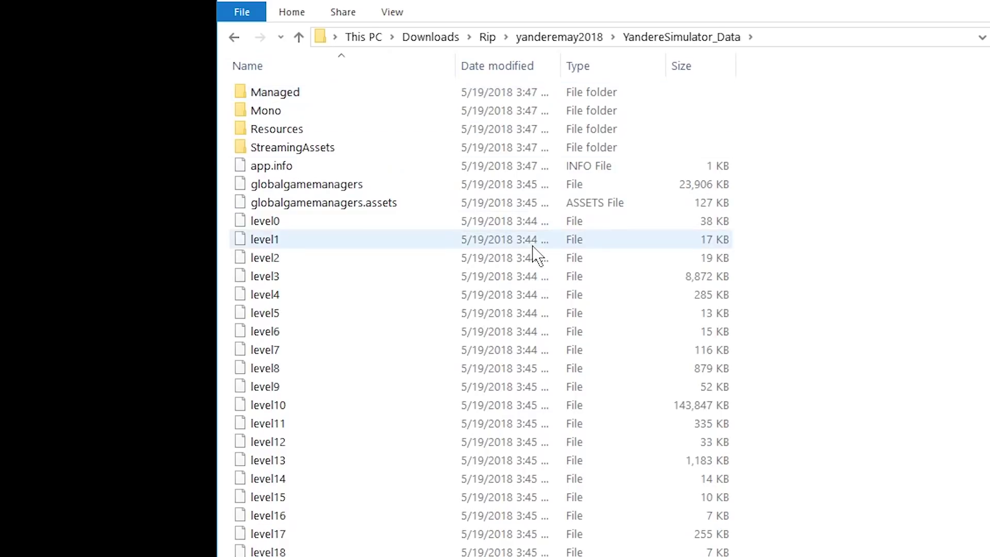
scroll(884, 297, "down", 15)
right_click(846, 219)
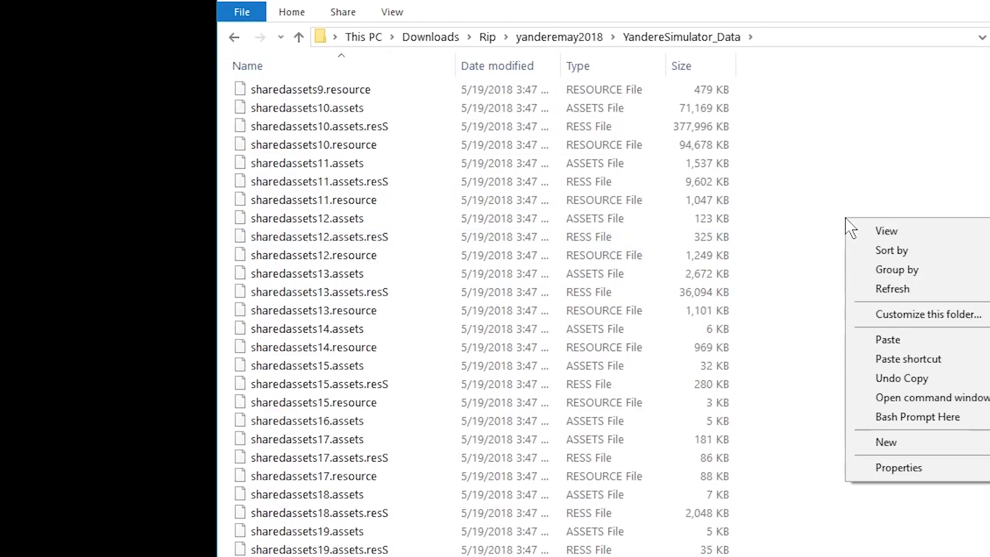
left_click(933, 403)
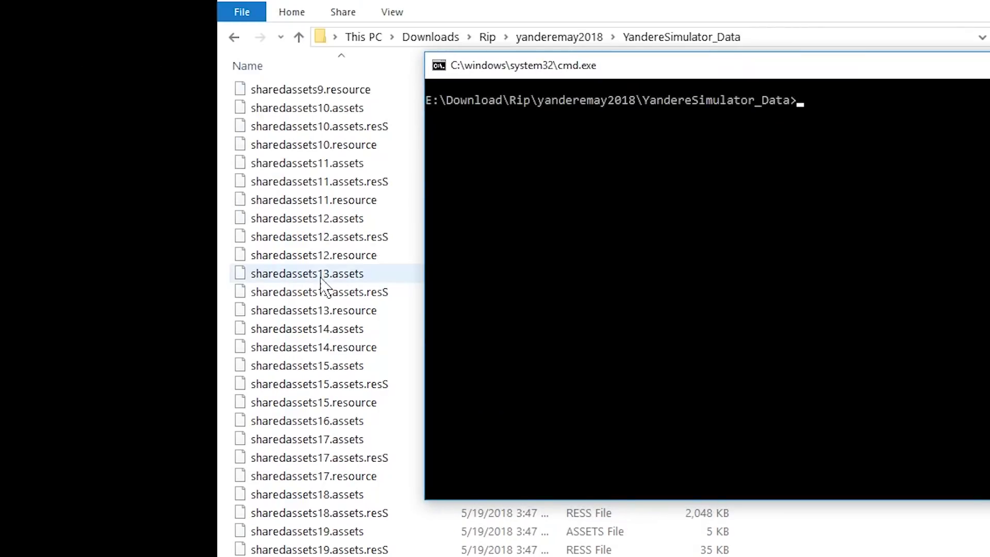
Pick level13 among the level files and run UtinyRipper.exe level13.
scroll(330, 276, "up", 14)
scroll(340, 232, "up", 6)
left_click(356, 203)
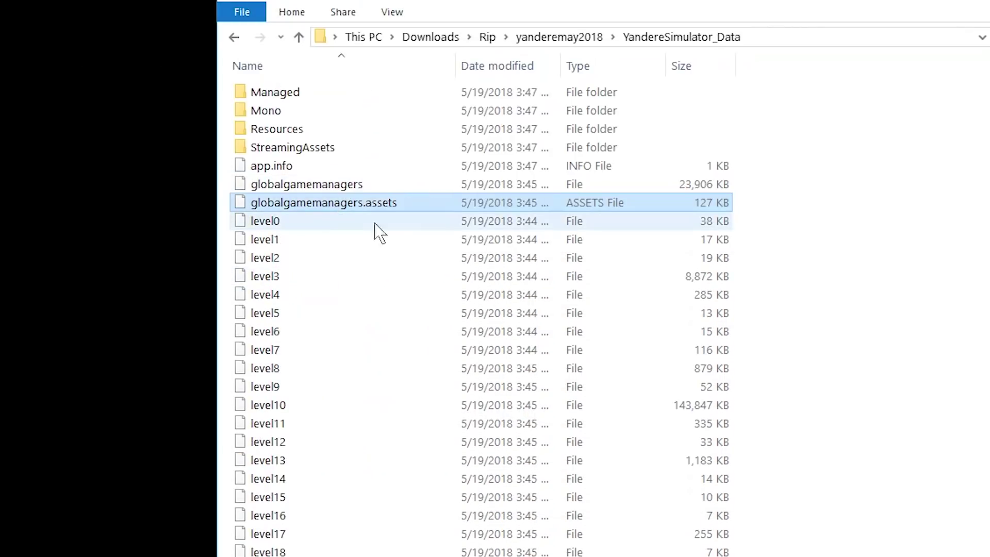
left_click(574, 222)
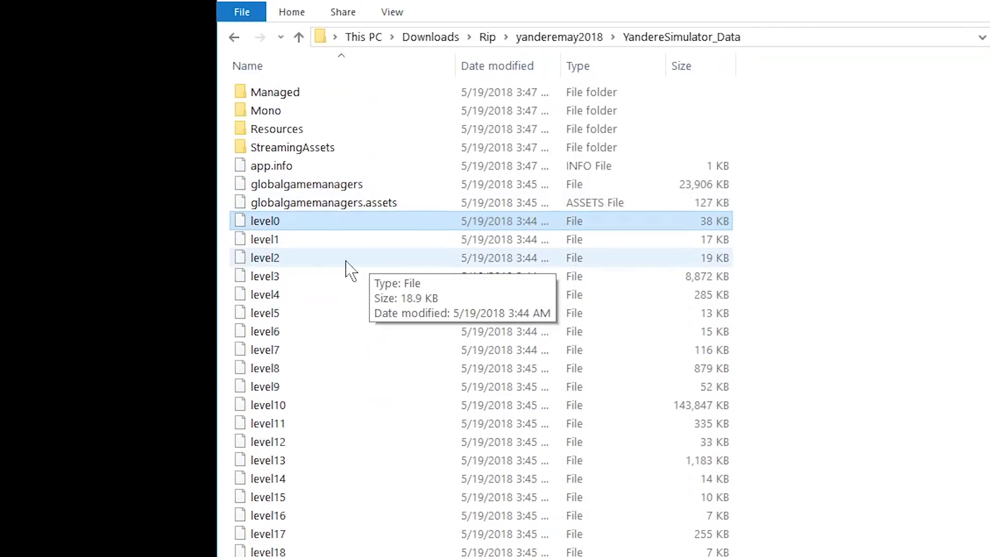
left_click(674, 278)
left_click(706, 461)
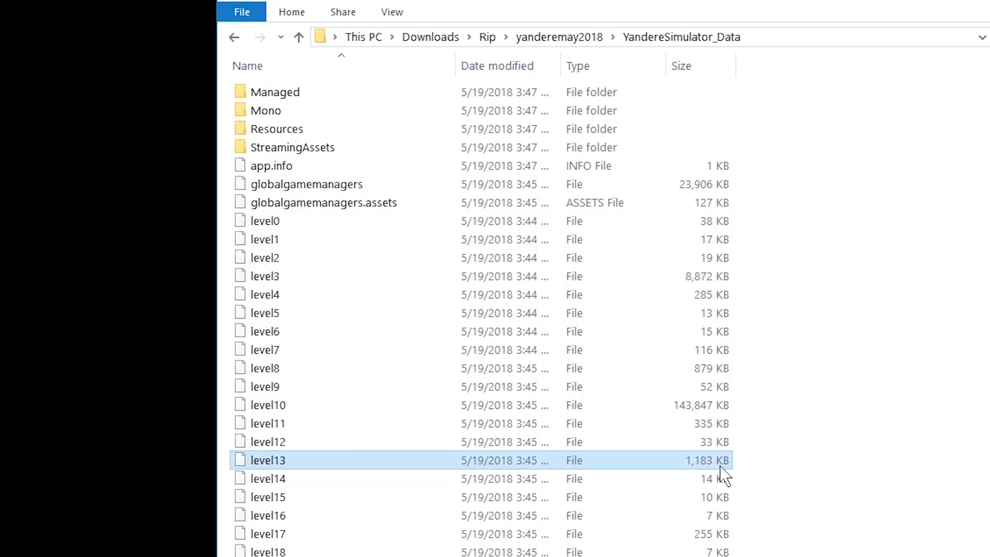
key("alt+Tab")
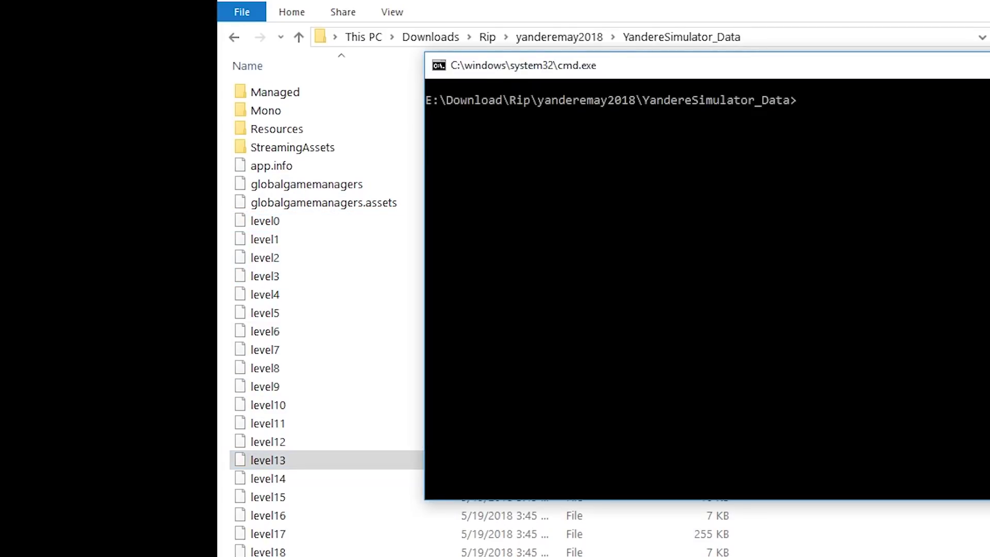
type("UtinyRipper.exe level13")
key("Return")
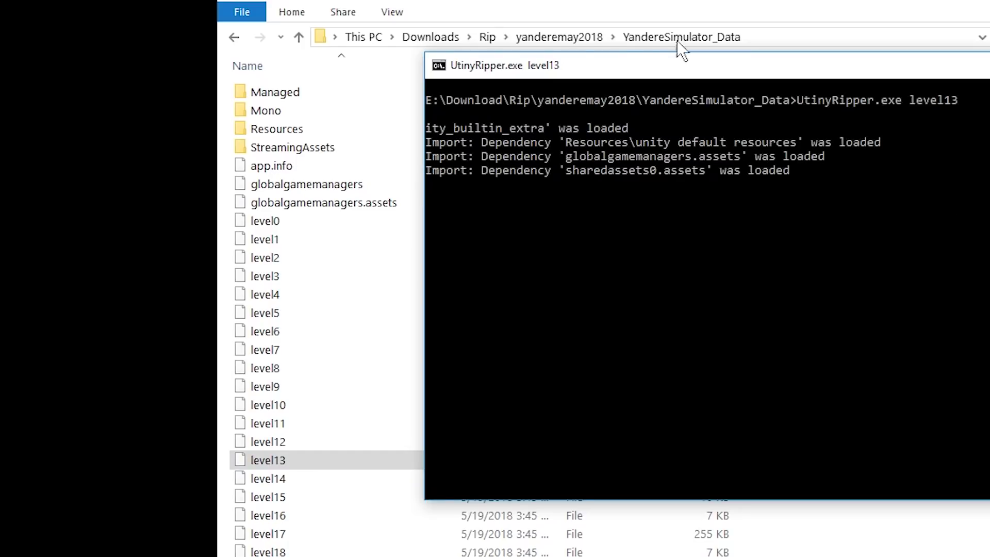
Check the unity default resources and unity_builtin_extra files in the Resources folder.
left_click(312, 129)
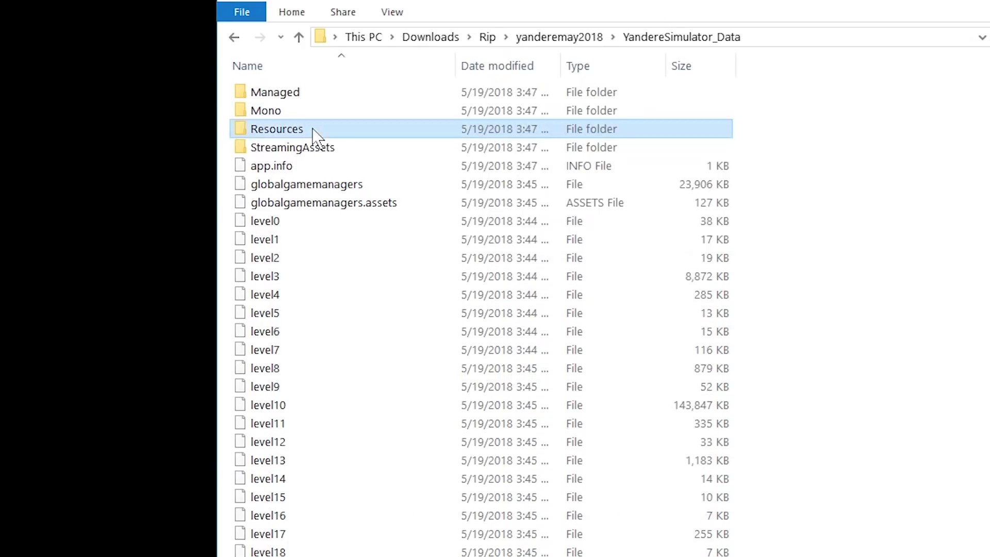
double_click(312, 130)
left_click(344, 99)
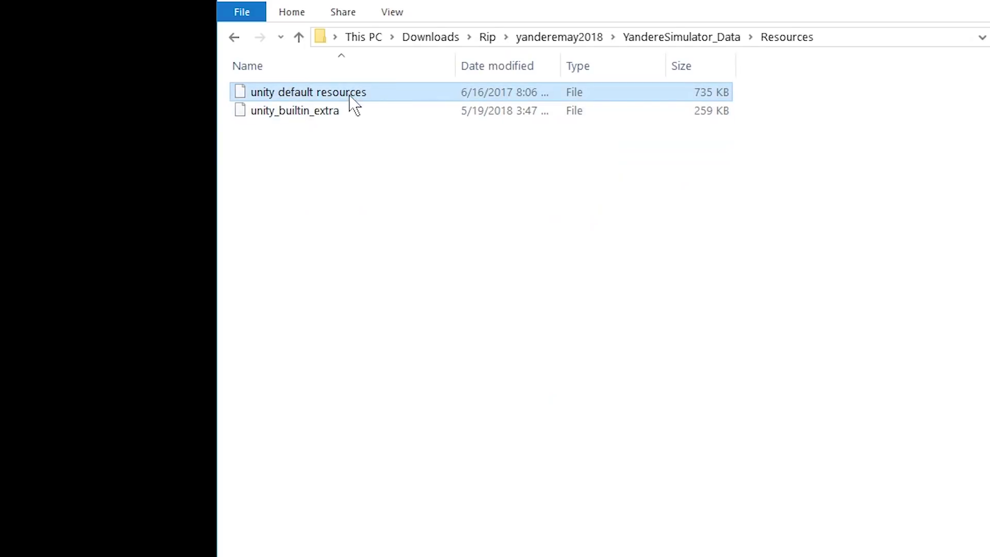
left_click(433, 109, "shift")
key("alt+Left")
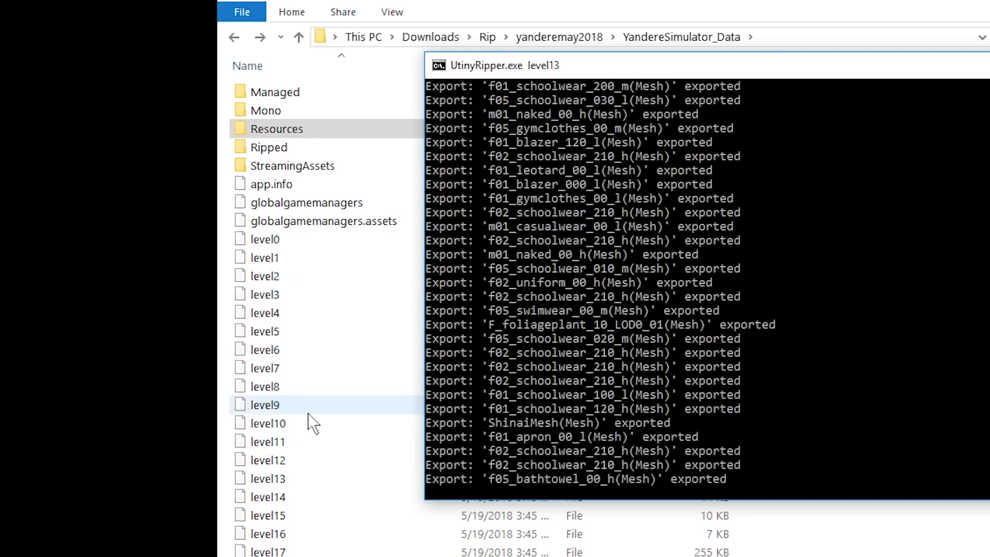
Look inside the Ripped output folder and locate the level13 file.
scroll(516, 401, "down", 8)
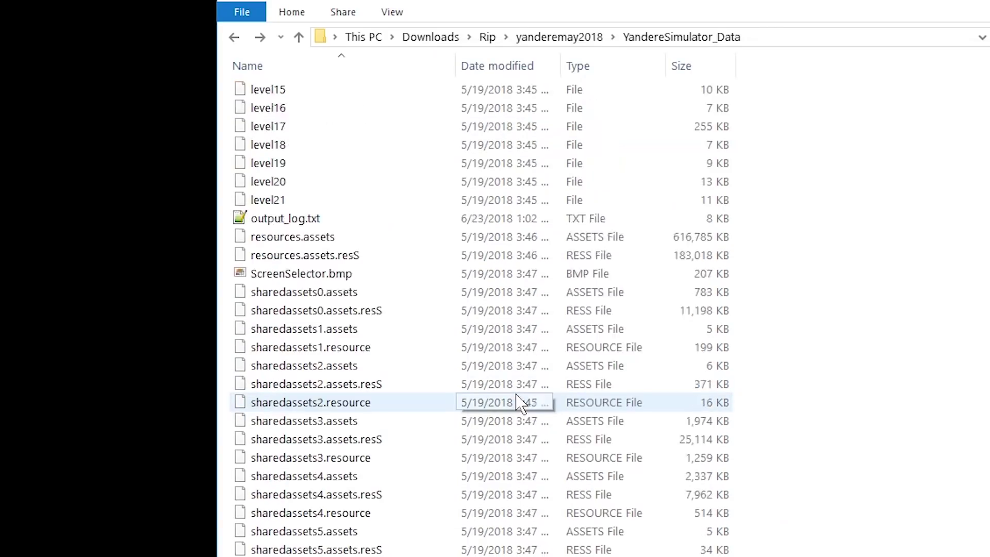
scroll(518, 403, "down", 13)
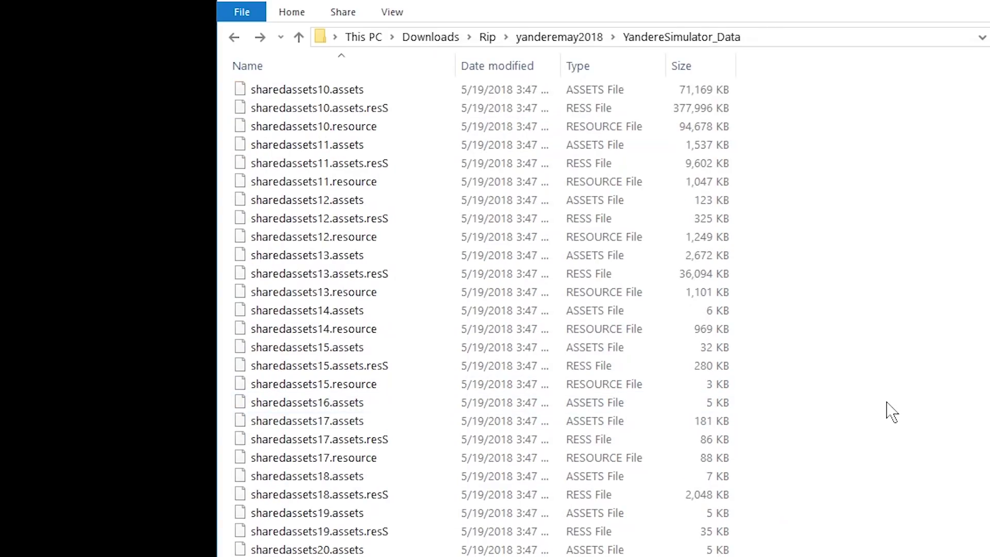
scroll(871, 411, "up", 20)
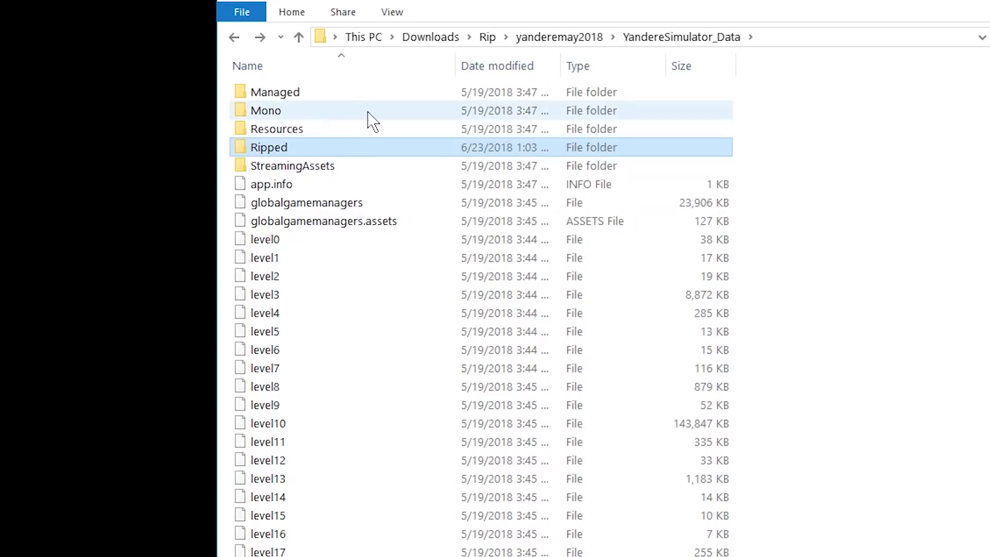
double_click(371, 149)
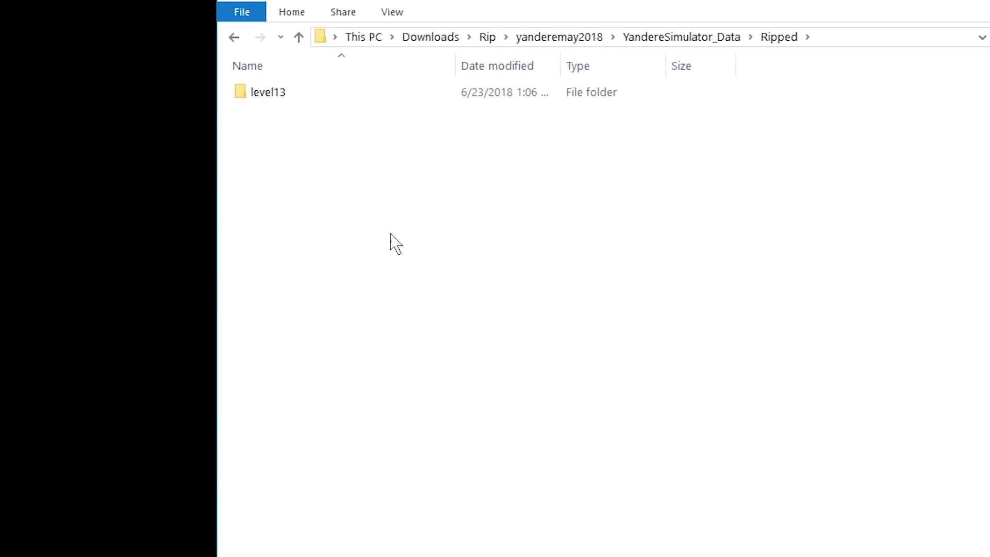
key("alt+Left")
left_click(594, 424)
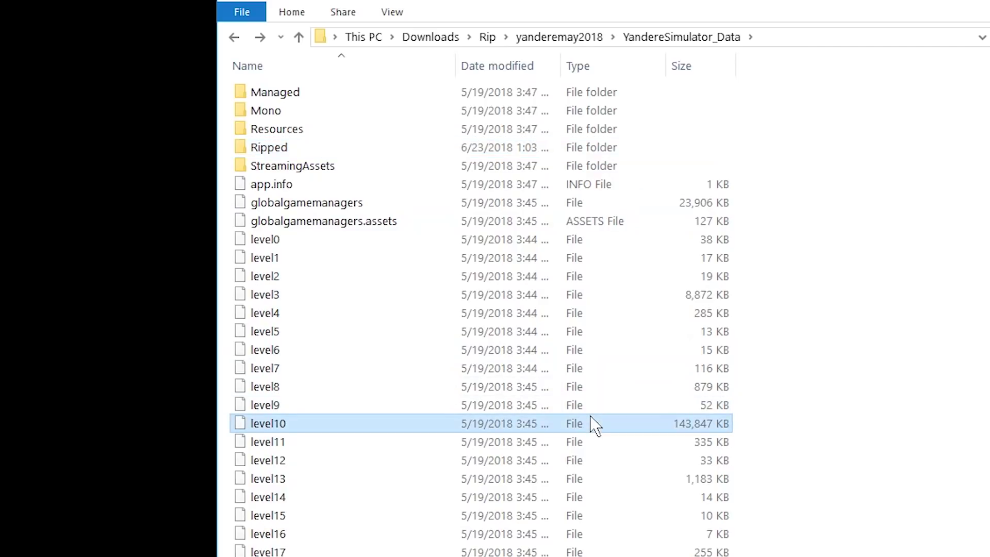
scroll(645, 355, "down", 2)
left_click(592, 385)
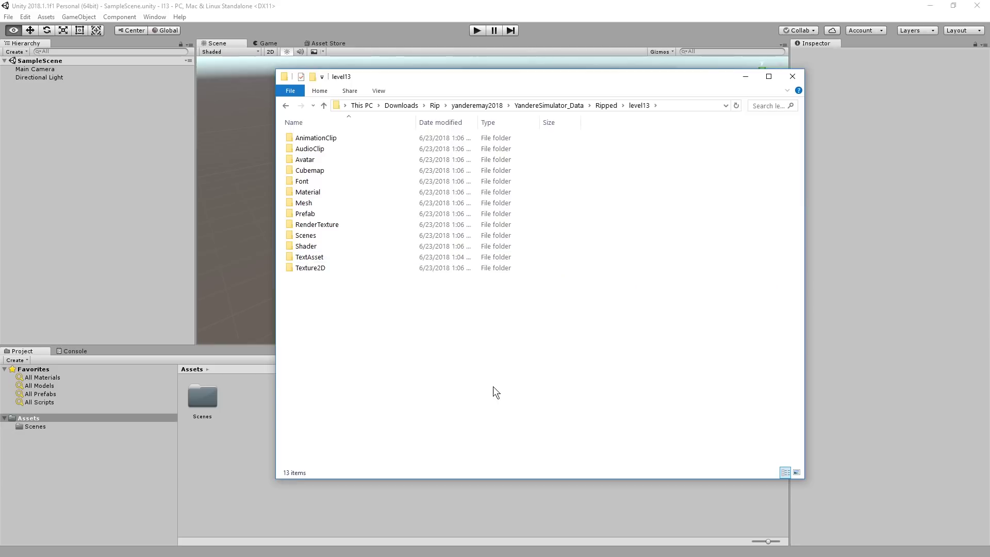
Drag the 13 ripped folders into the l13 project and open level13 from Scenes 1.
left_click_drag(493, 386, 253, 46)
left_click_drag(305, 182, 237, 457)
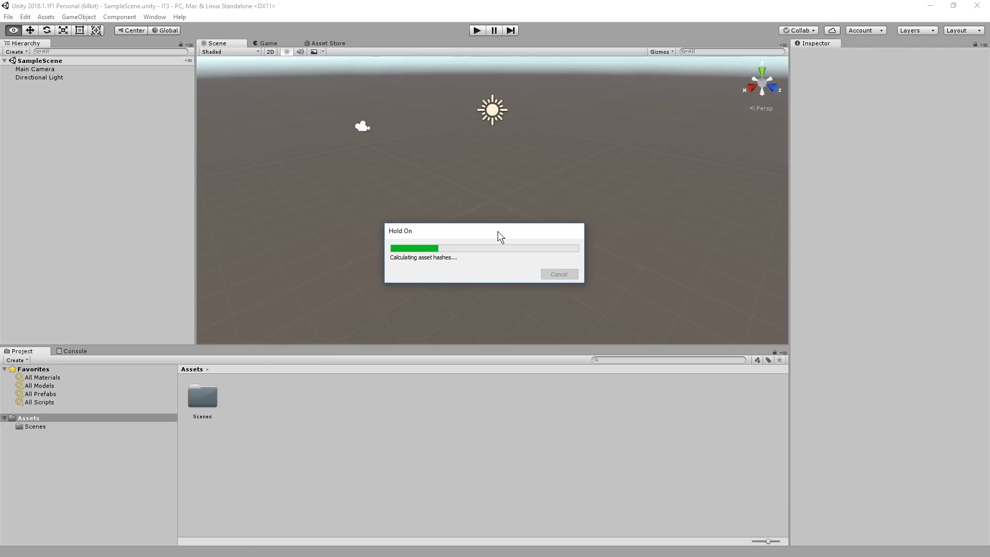
left_click(590, 6)
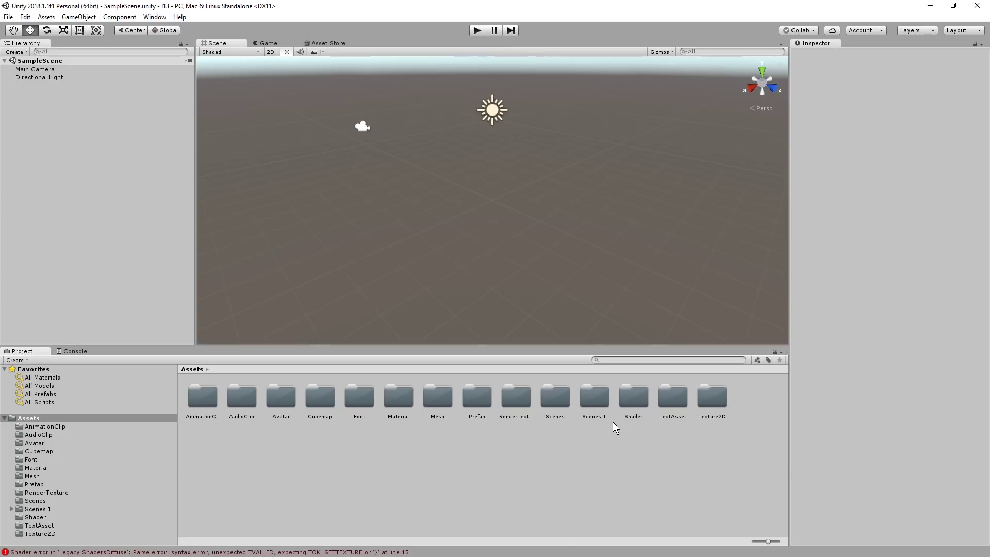
left_click(593, 394)
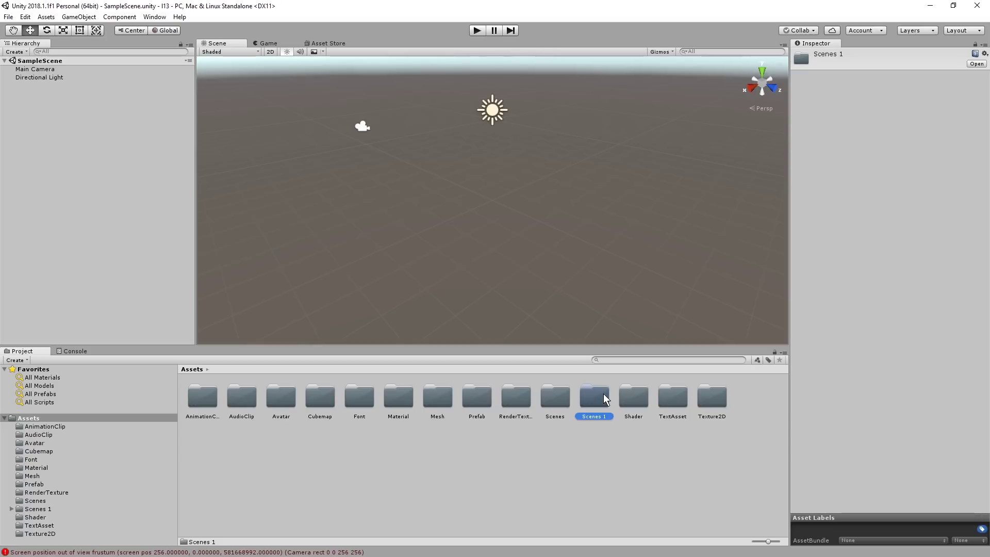
double_click(602, 394)
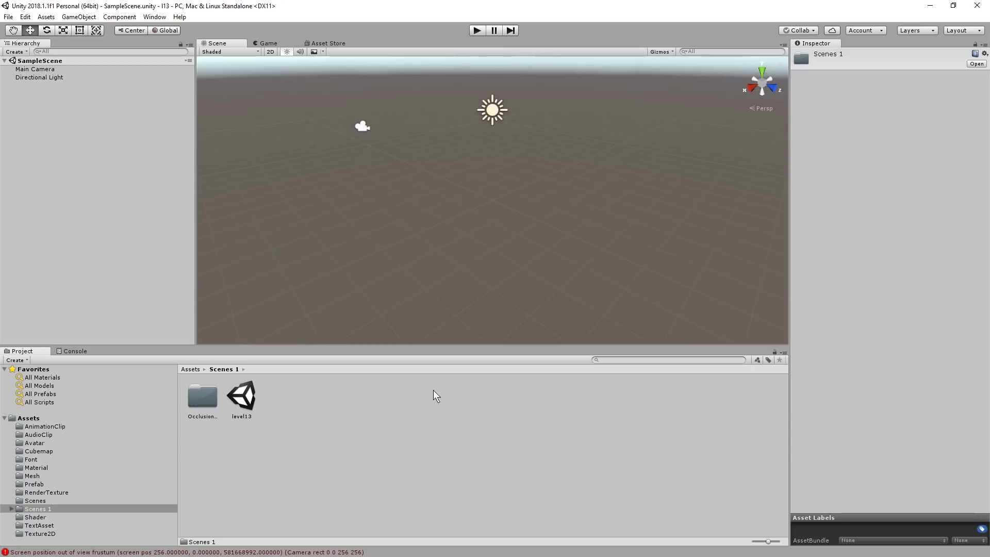
left_click(248, 399)
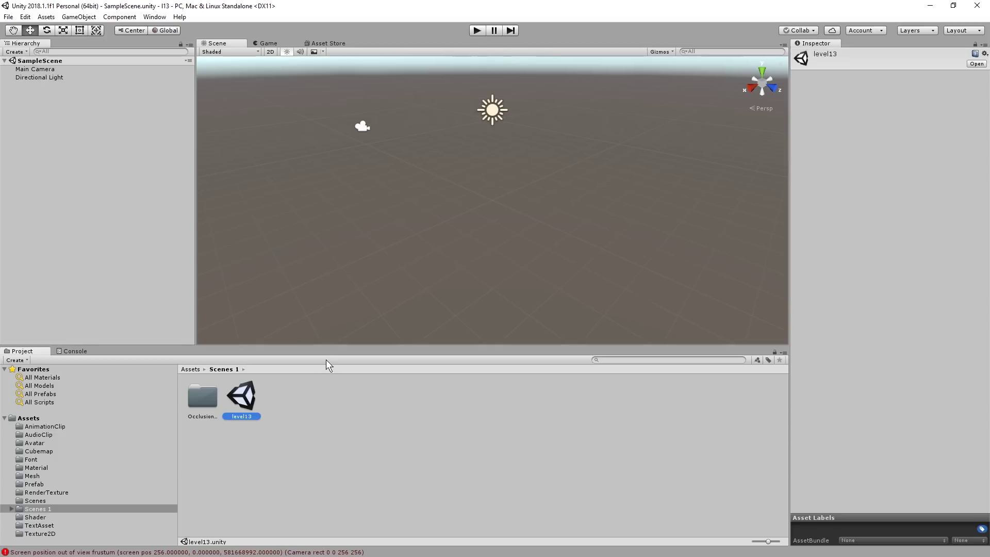
right_click_drag(518, 150, 846, 135)
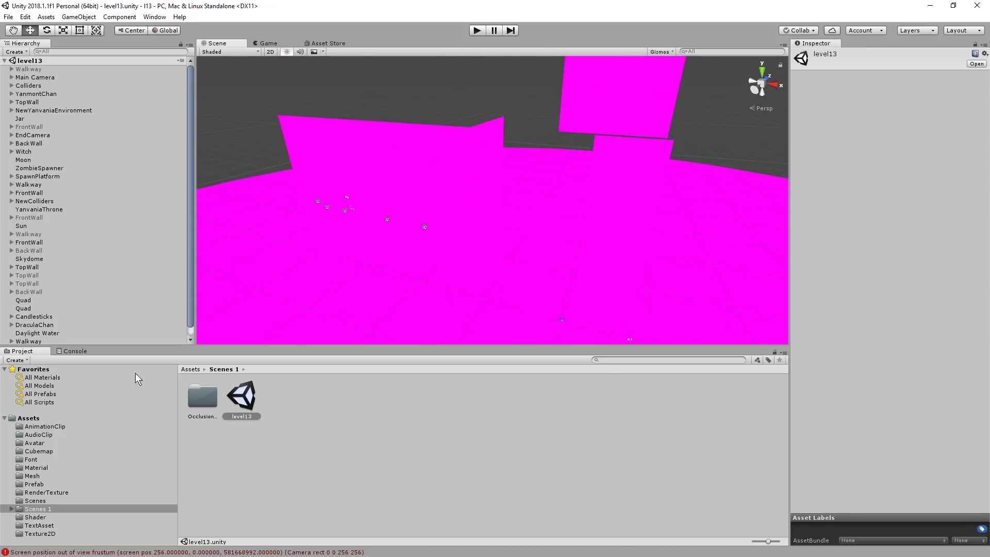
Select every material in level13's Material folder and apply a shader from the Shader dropdown.
left_click(35, 467)
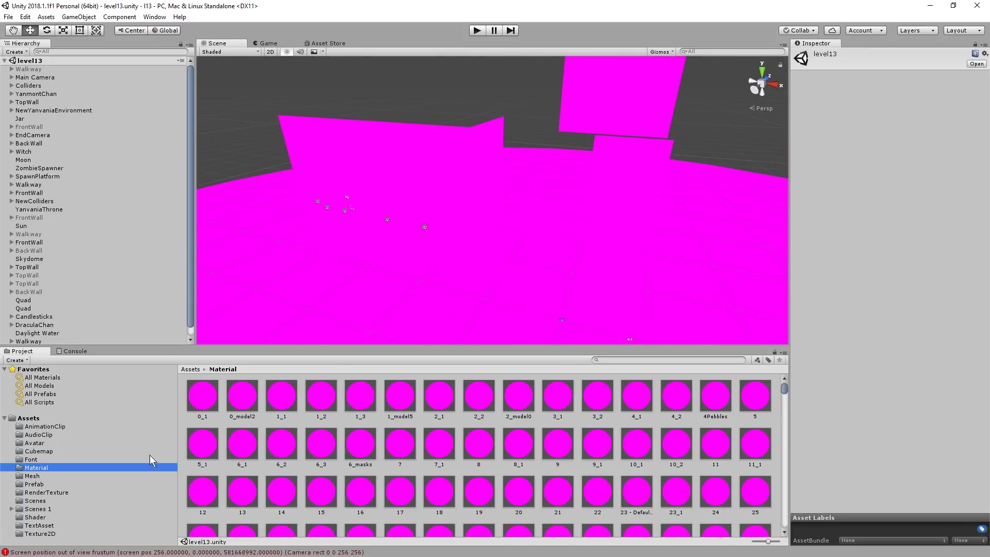
left_click(360, 441)
key("ctrl+a")
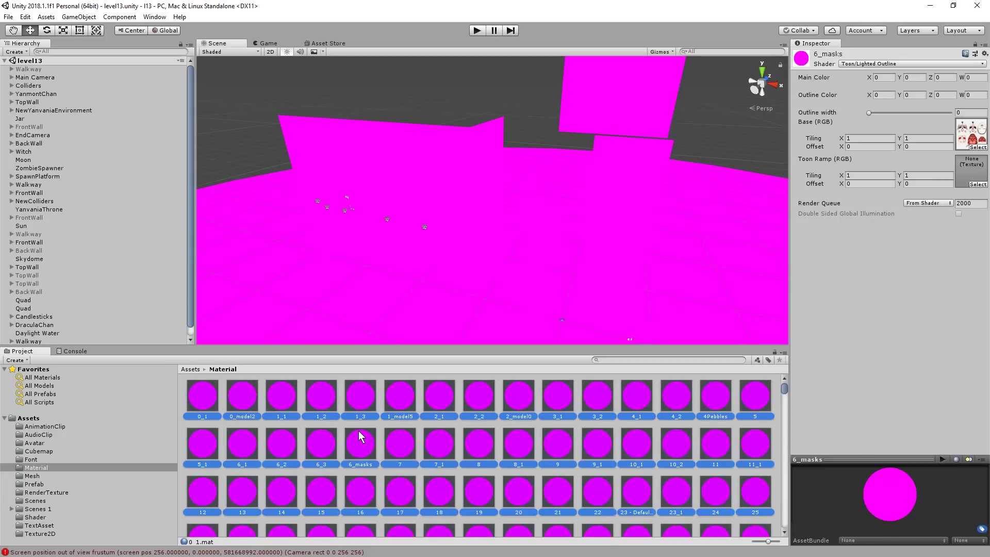
left_click(848, 63)
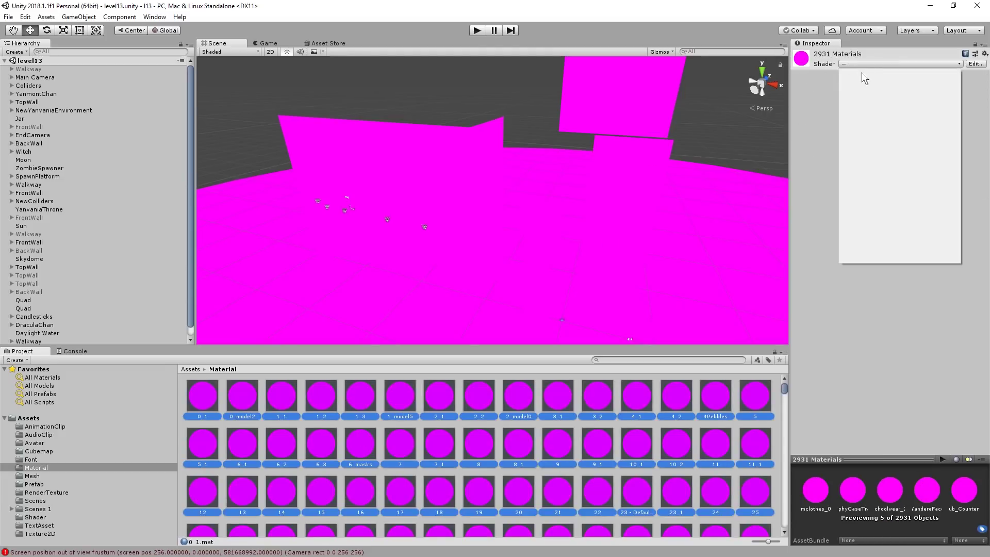
left_click(862, 72)
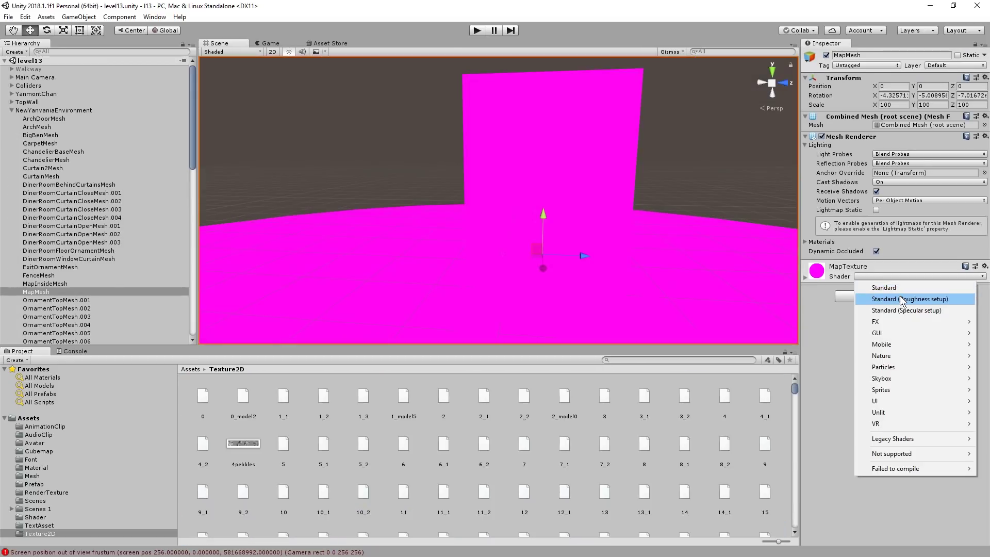
Try Standard on MapTexture, then return it to Standard (Roughness setup) and view the stone wall.
left_click(897, 287)
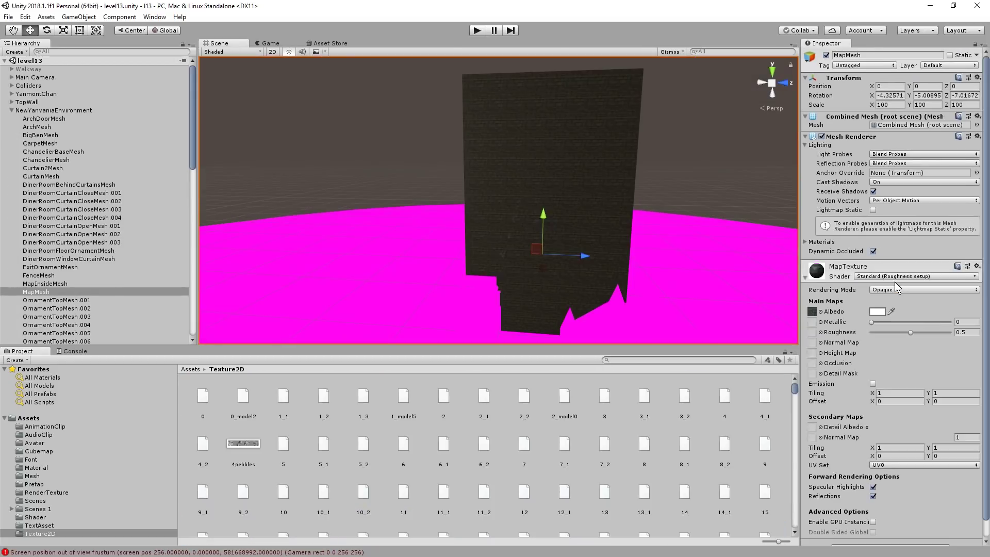
left_click(896, 277)
left_click(894, 289)
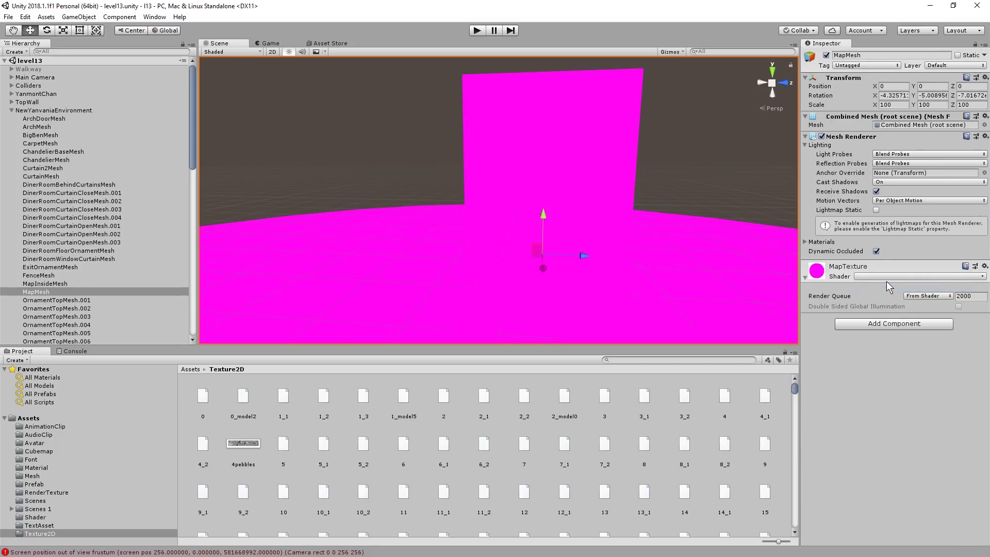
left_click(892, 276)
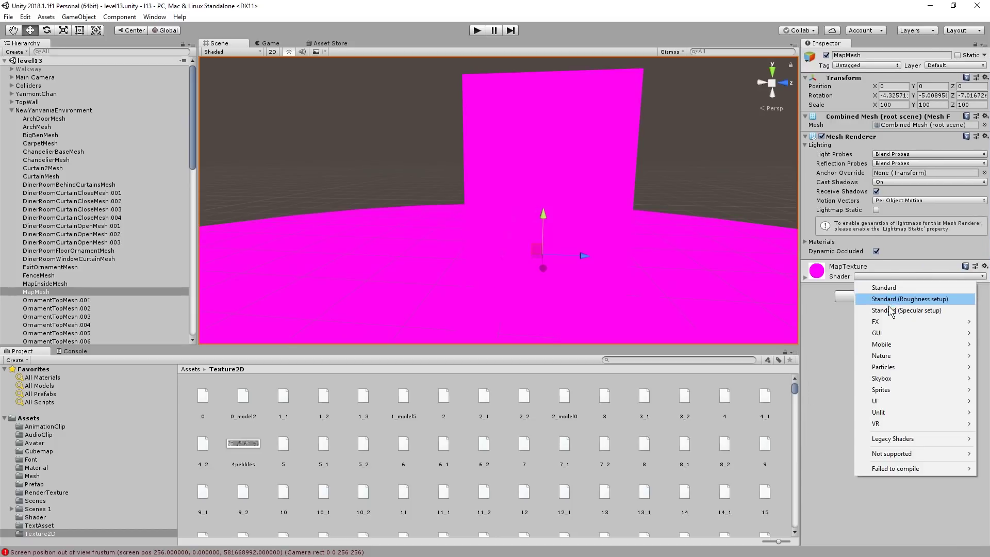
left_click(892, 310)
left_click(883, 277)
left_click(881, 296)
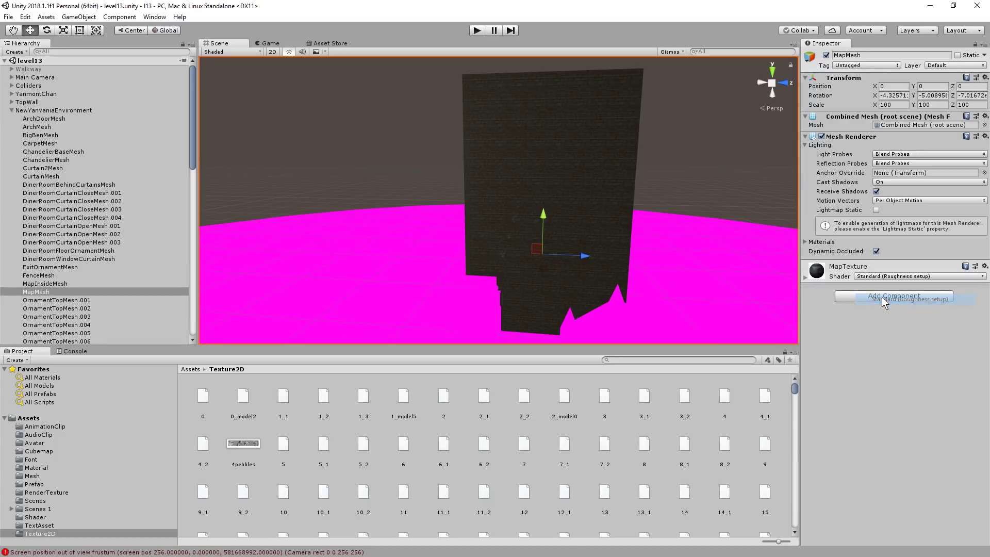
left_click_drag(609, 255, 711, 265, "alt")
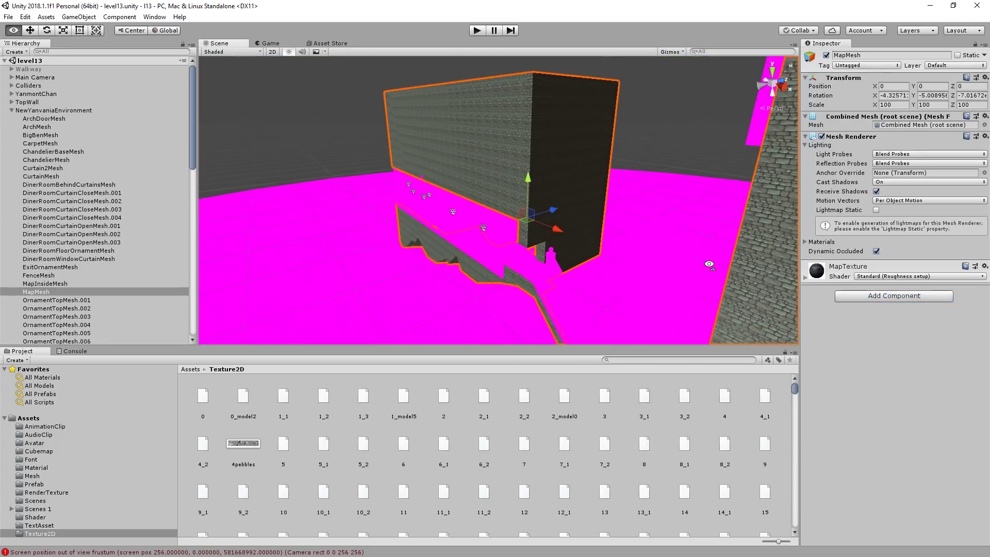
left_click(36, 468)
Select all 2931 level13 materials, switch them to Standard (Roughness setup), and orbit to the building front.
left_click(442, 427)
key("ctrl+a")
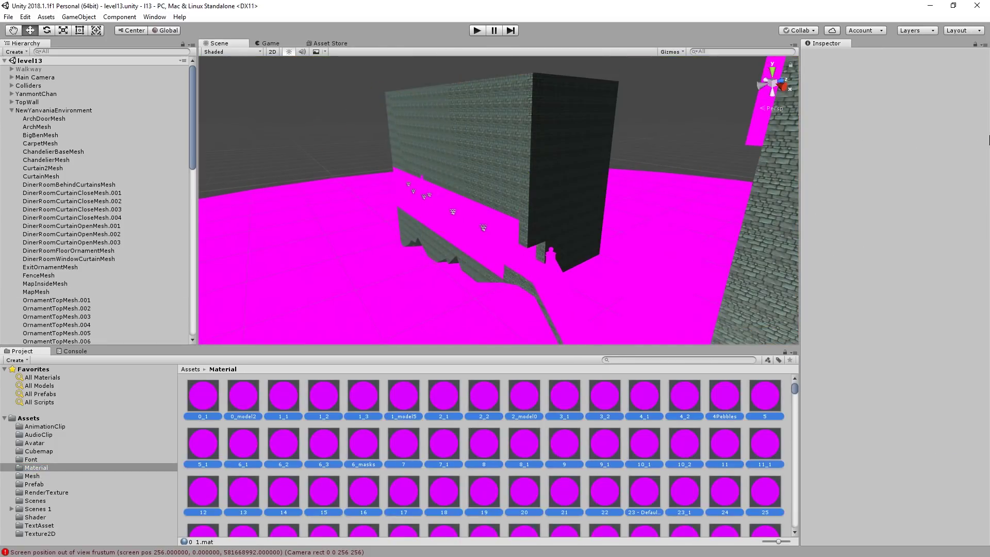
left_click(891, 64)
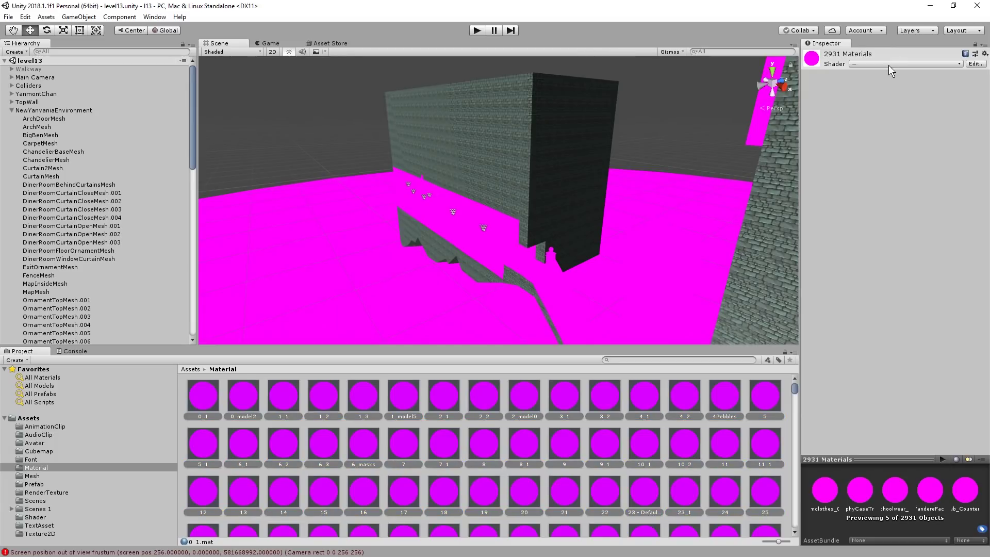
left_click(880, 83)
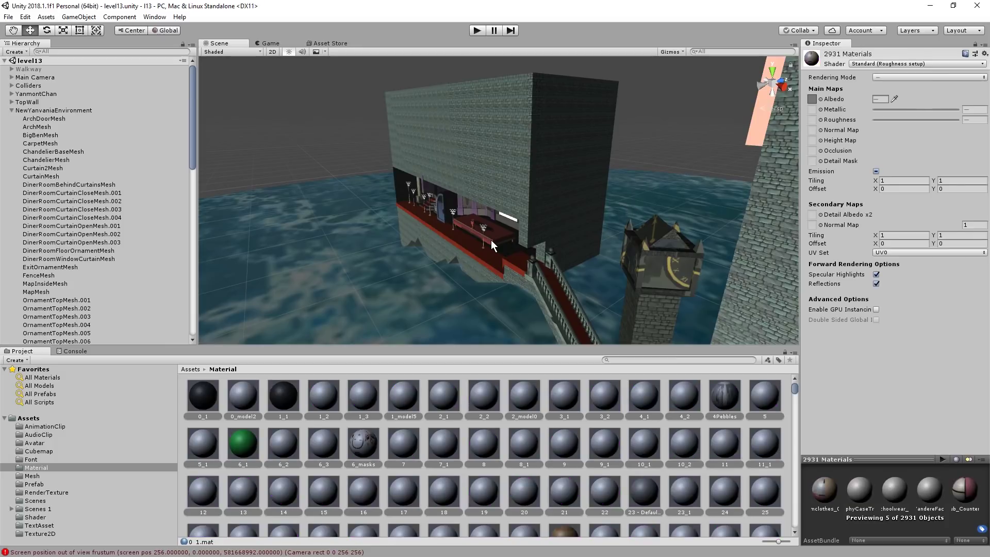
left_click_drag(509, 236, 785, 208, "alt")
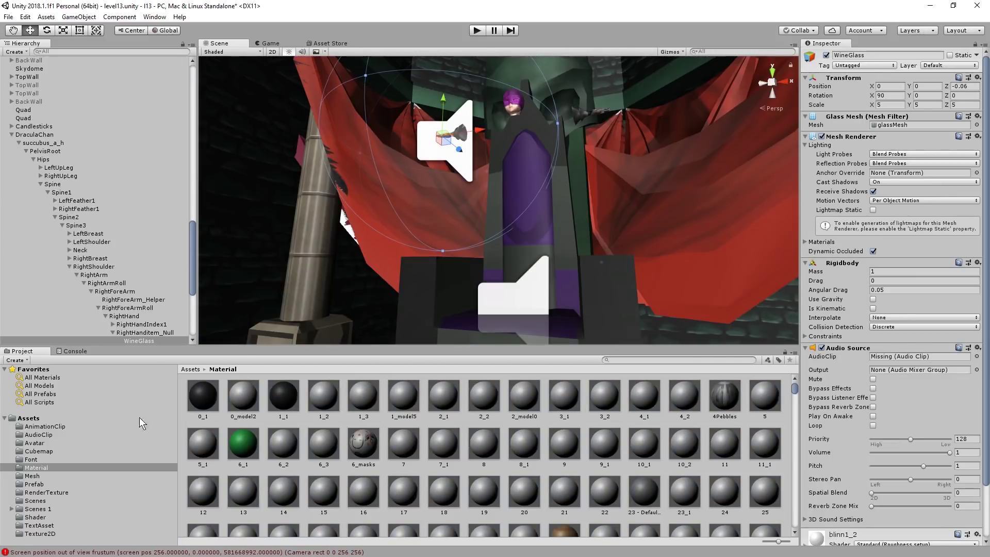
Browse the imported AudioClip folder, then fly the Scene view forward along the textured wall.
left_click(57, 435)
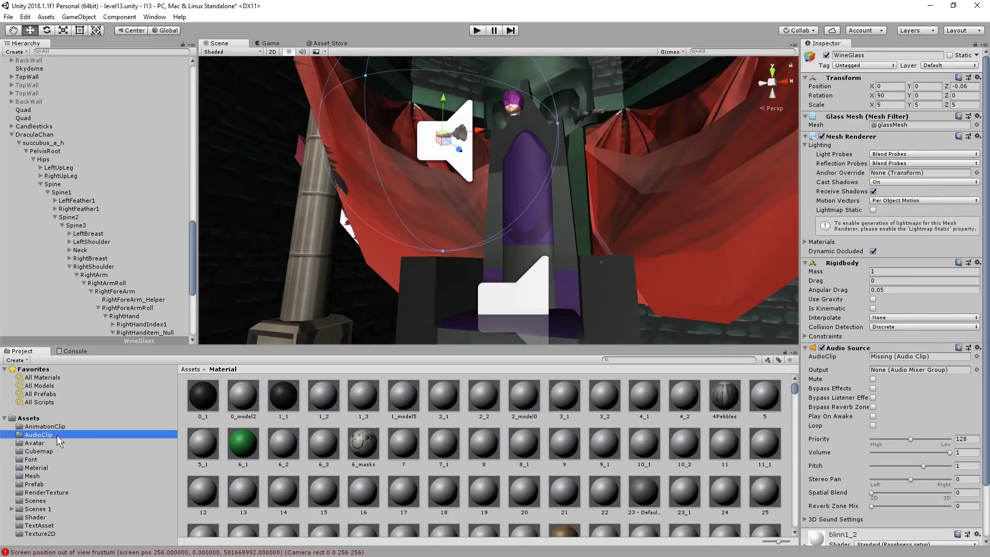
scroll(379, 416, "down", 5)
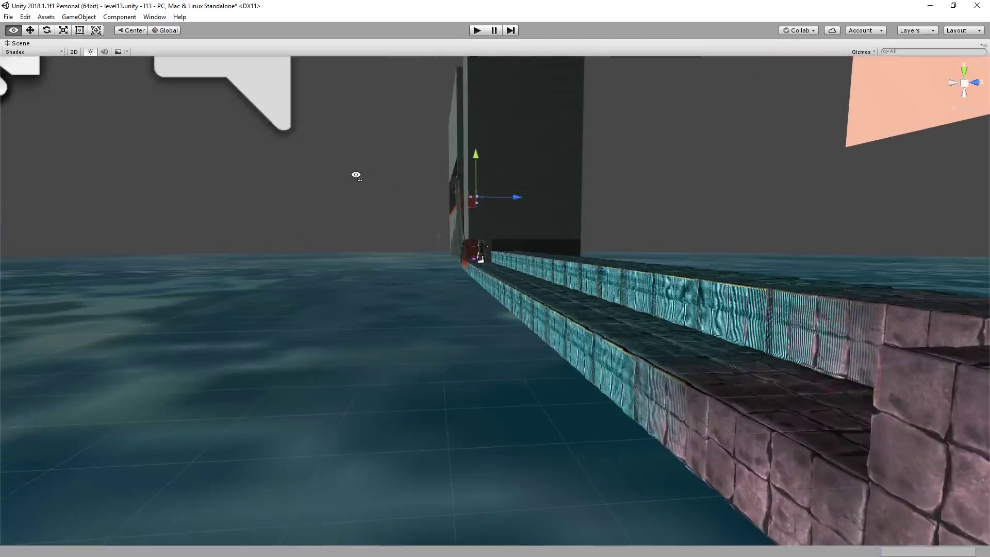
right_click_drag(353, 172, 451, 109)
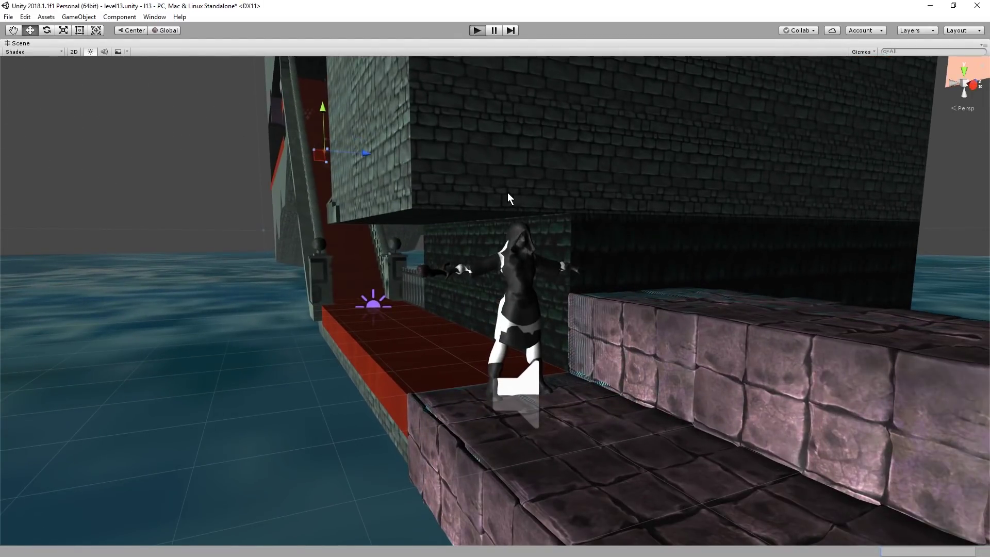
Start and stop Play mode, fly to the throne-room platform, and undo to restore the winged figure.
key("ctrl+p")
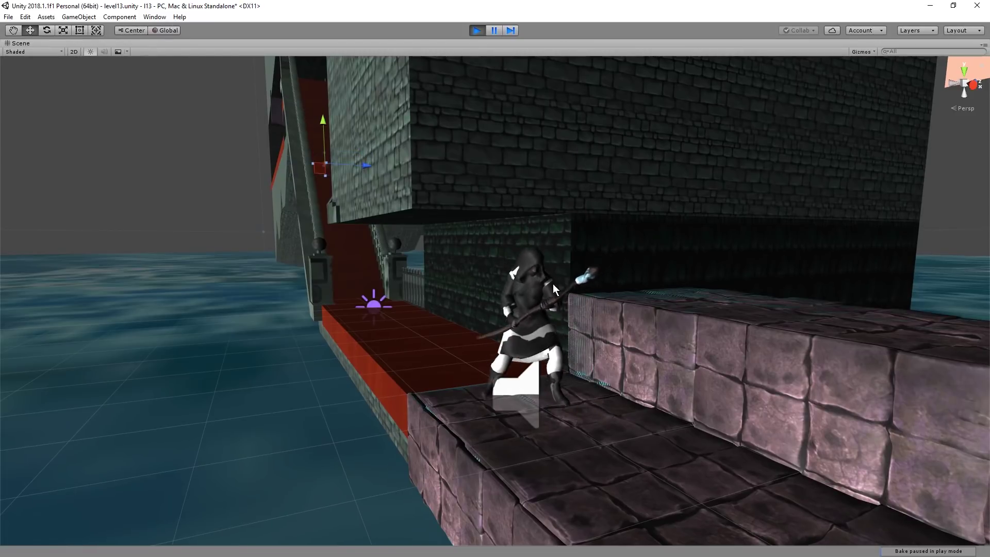
left_click(477, 31)
right_click_drag(470, 190, 552, 152)
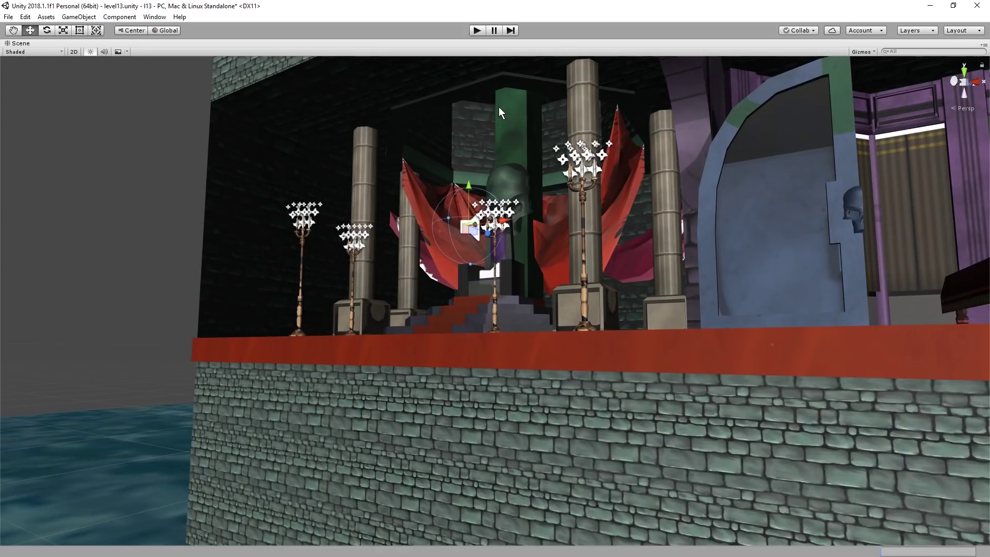
key("ctrl+z")
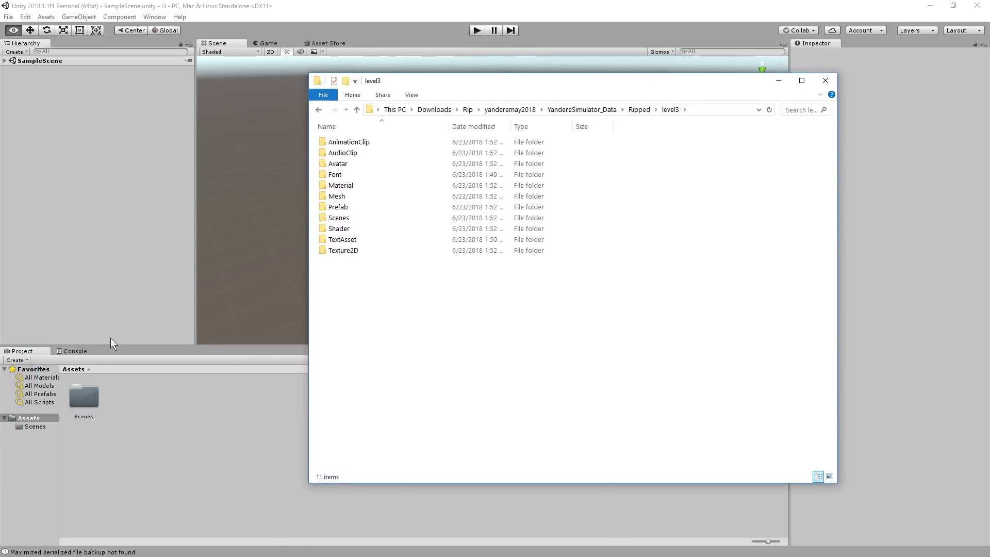
Bring the empty l3 project forward, then select all ripped level3 asset folders in Explorer.
left_click(82, 383)
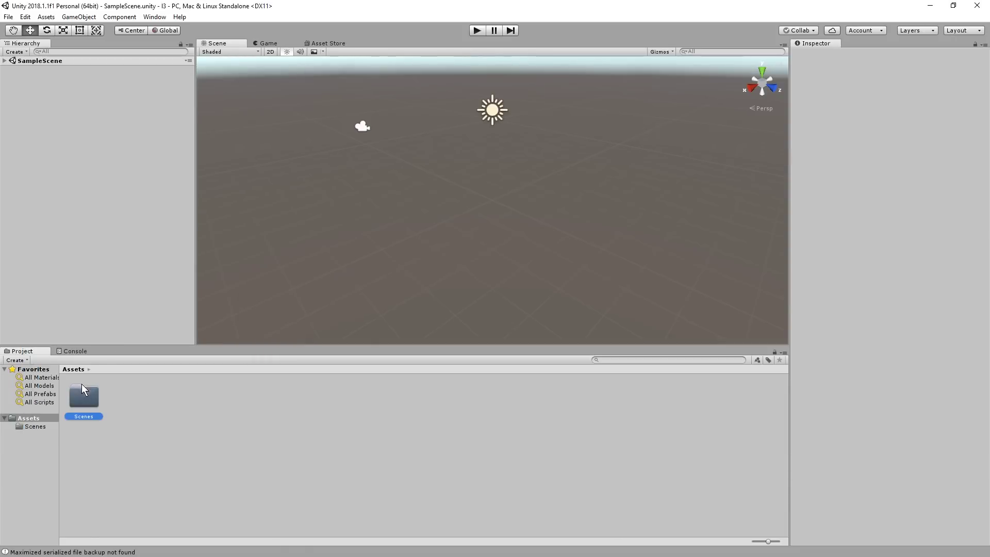
key("alt+Tab")
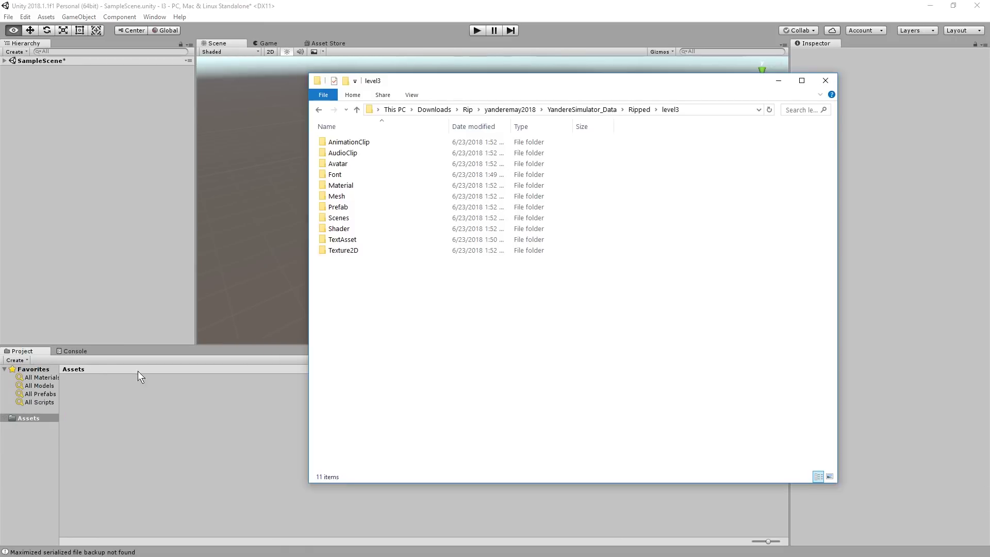
key("ctrl+a")
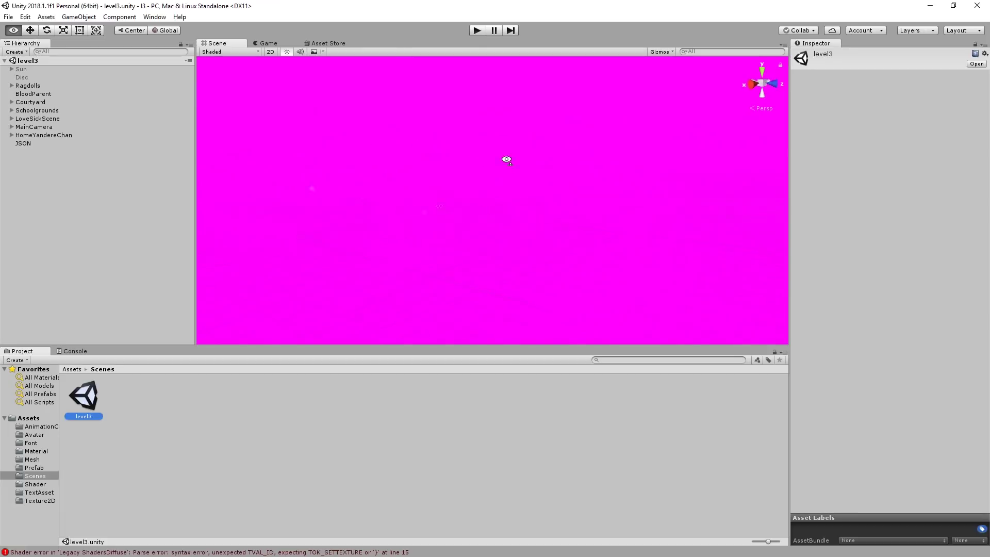
Select all 1221 level3 materials and set their shader to Standard, then Standard (Roughness setup).
key("ctrl+a")
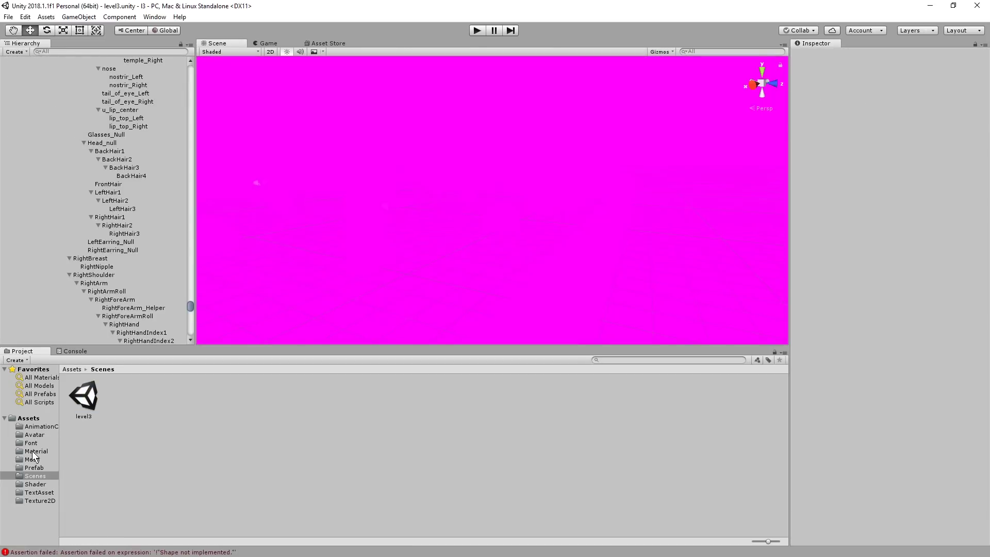
left_click(32, 452)
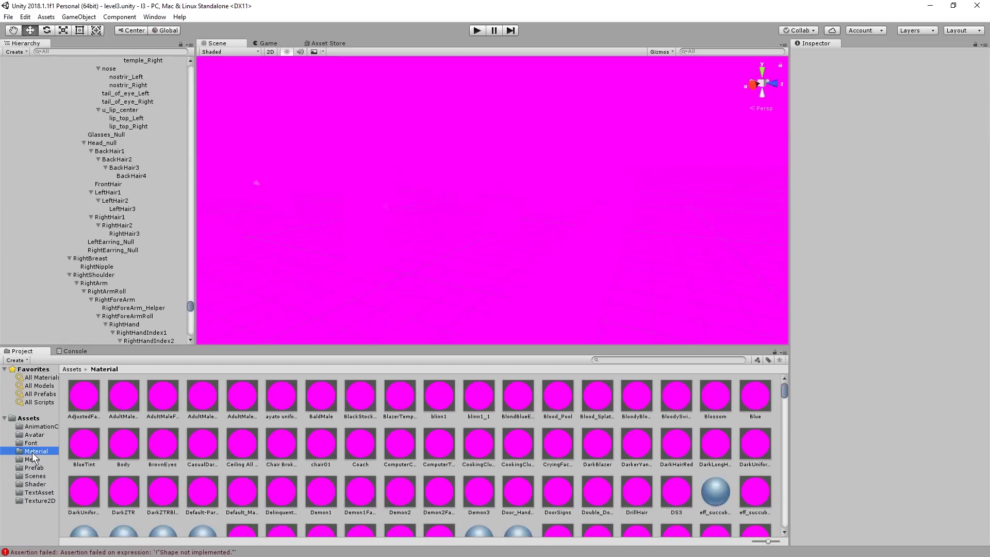
key("ctrl+a")
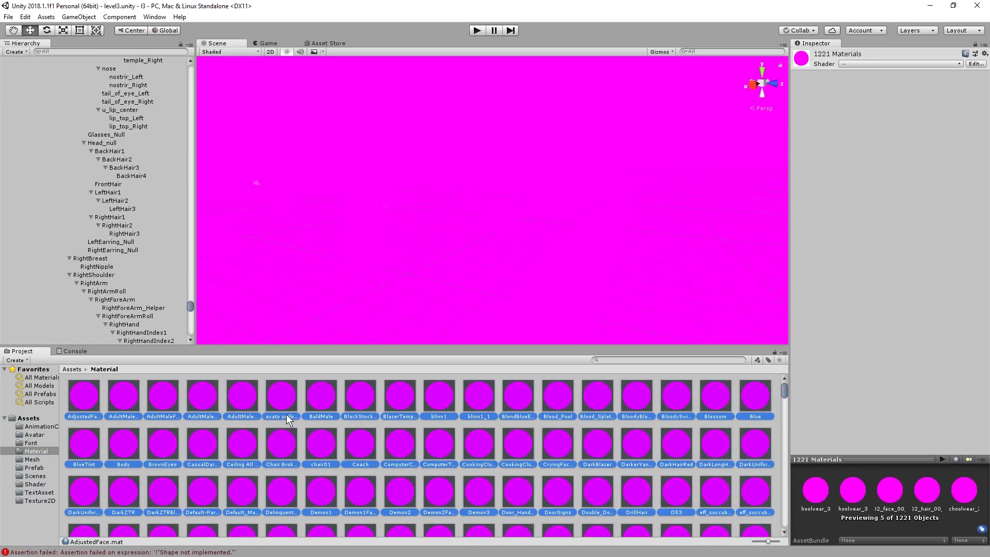
left_click(866, 60)
left_click(863, 75)
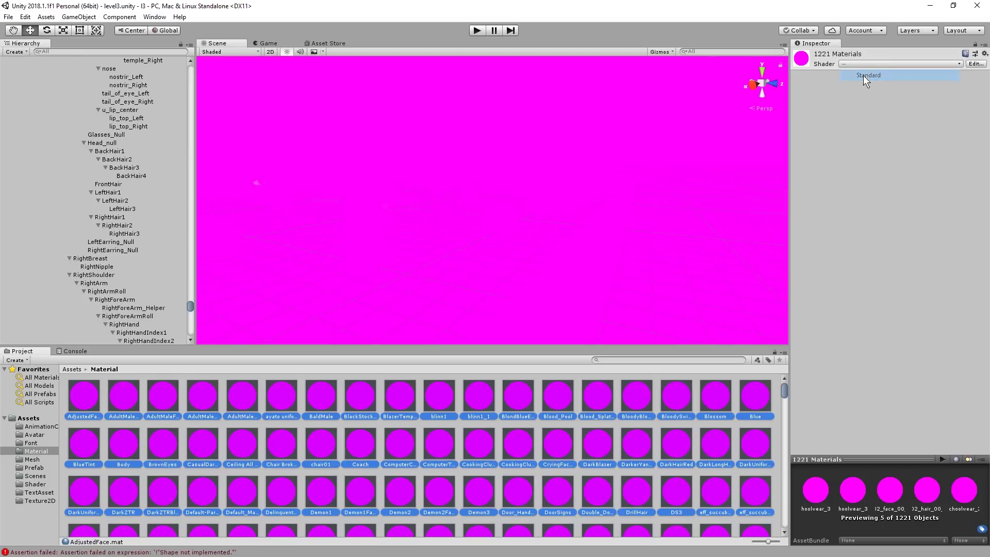
left_click(877, 64)
left_click(876, 85)
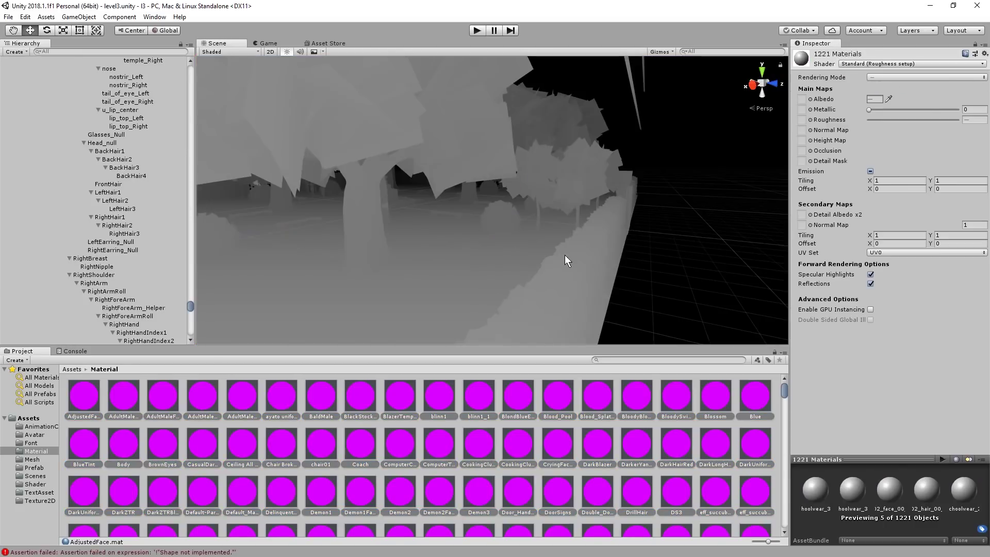
Orbit around the grey level3 scene, then center the UtinyRipper GitHub browser window on screen.
right_click_drag(449, 209, 464, 185)
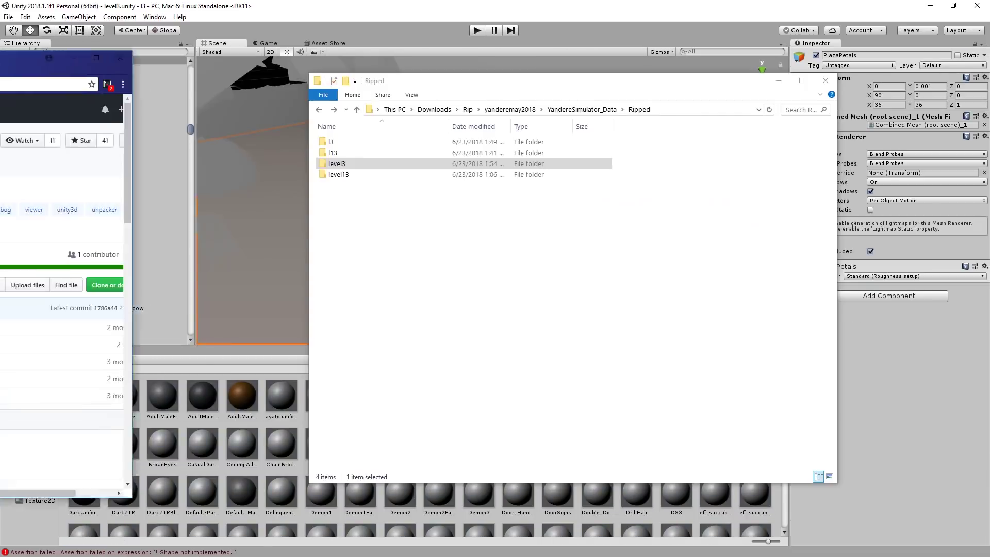
left_click_drag(26, 58, 561, 75)
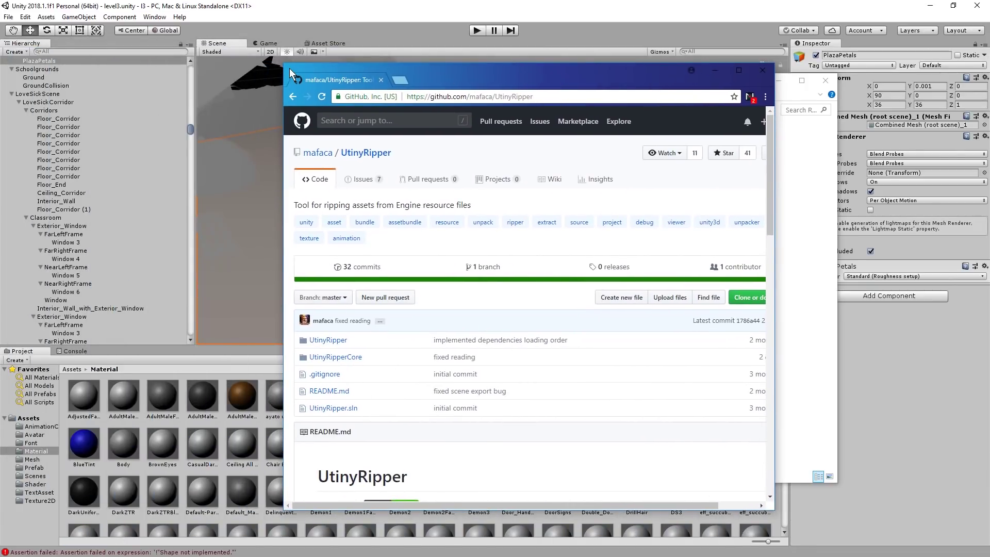
Enlarge the browser and check UtinyRipper's releases page, which lists no published releases.
left_click_drag(287, 66, 160, 56)
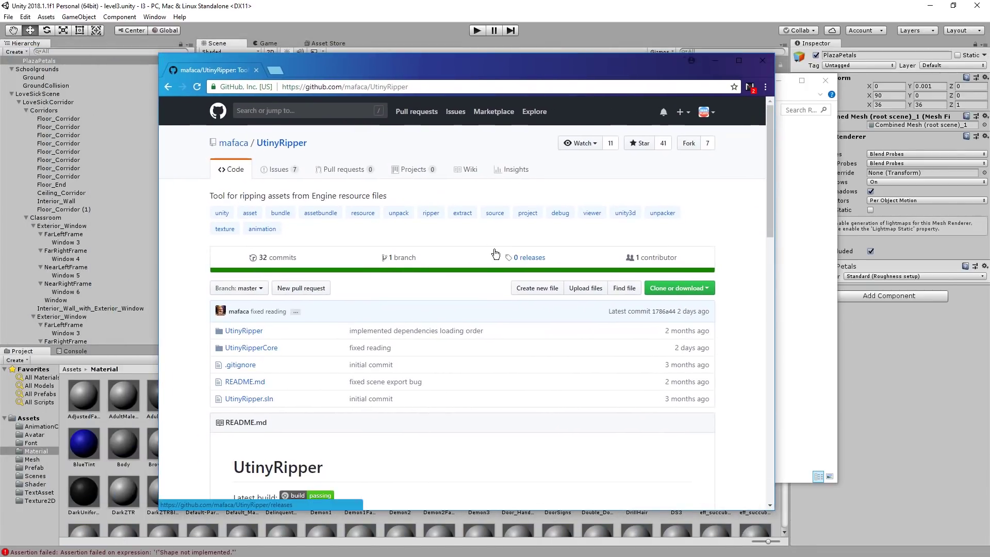
scroll(557, 227, "down", 4)
scroll(391, 218, "up", 4)
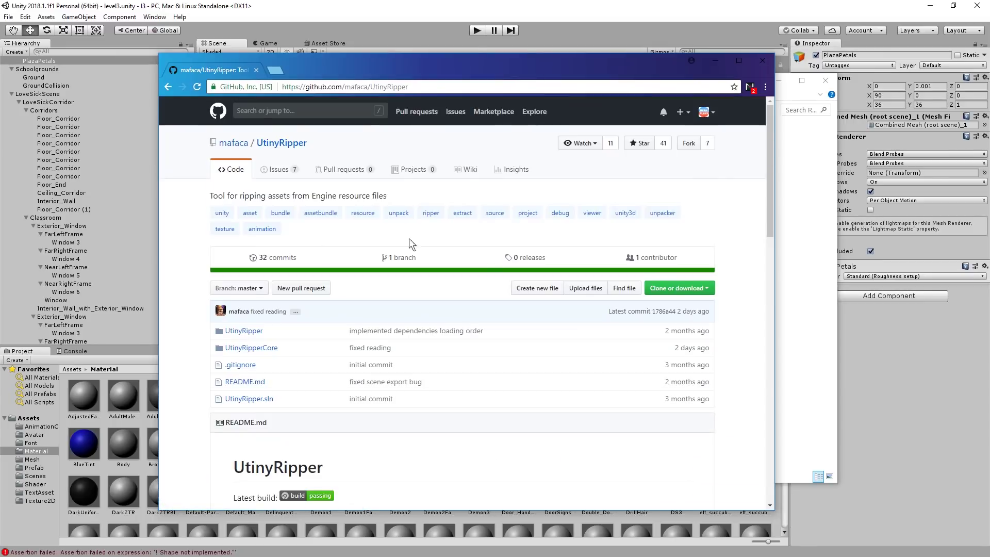
left_click(510, 258)
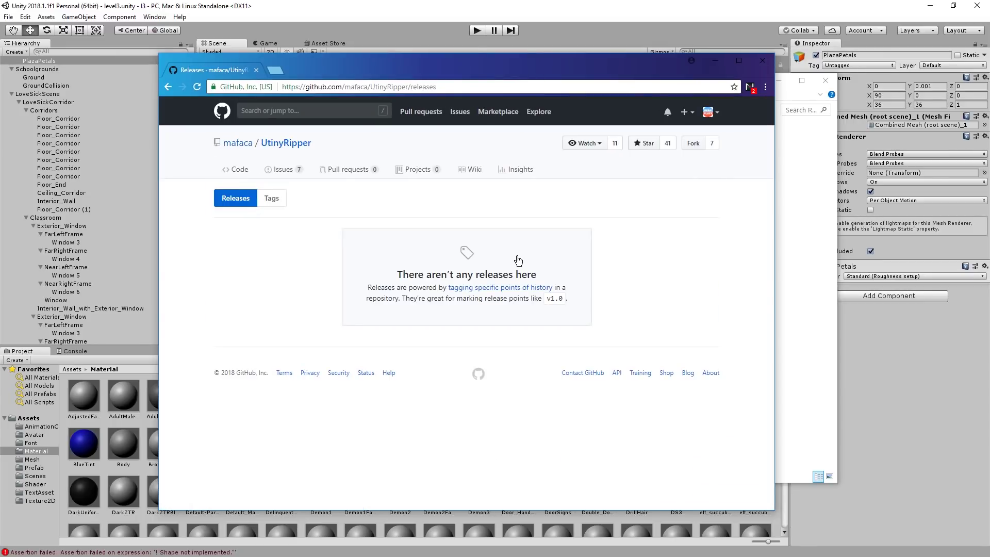
Return to the repository and open the latest AppVeyor build 1.0.31 via the 'passing' badge.
key("alt+Left")
scroll(484, 246, "down", 2)
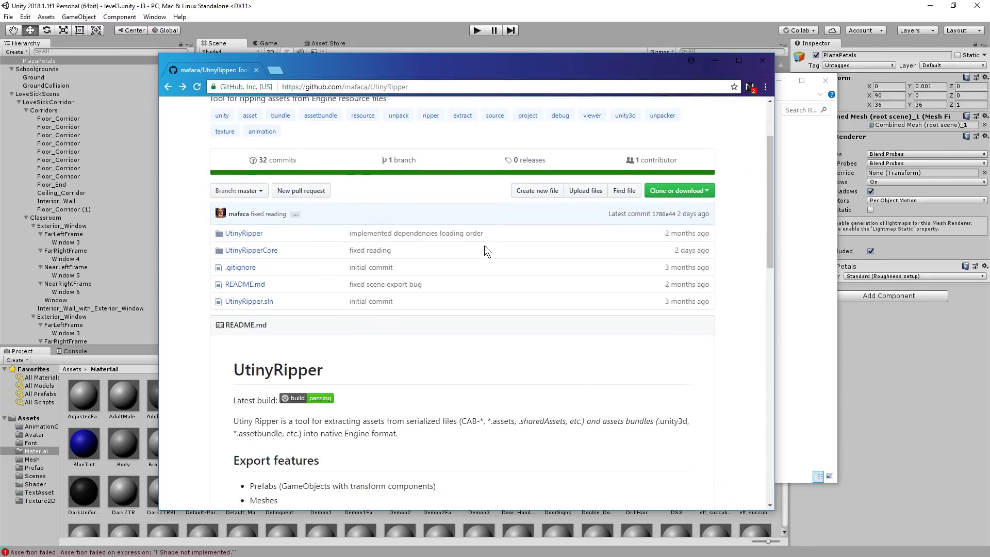
left_click(322, 393)
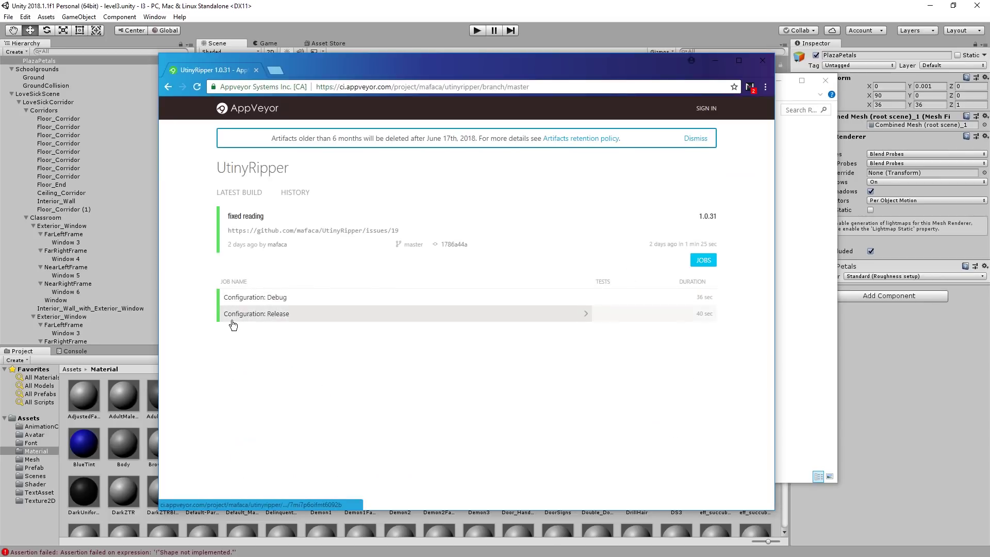
View the Release configuration's UtinyRipper.zip artifact, then go back to the GitHub repository page.
left_click(233, 316)
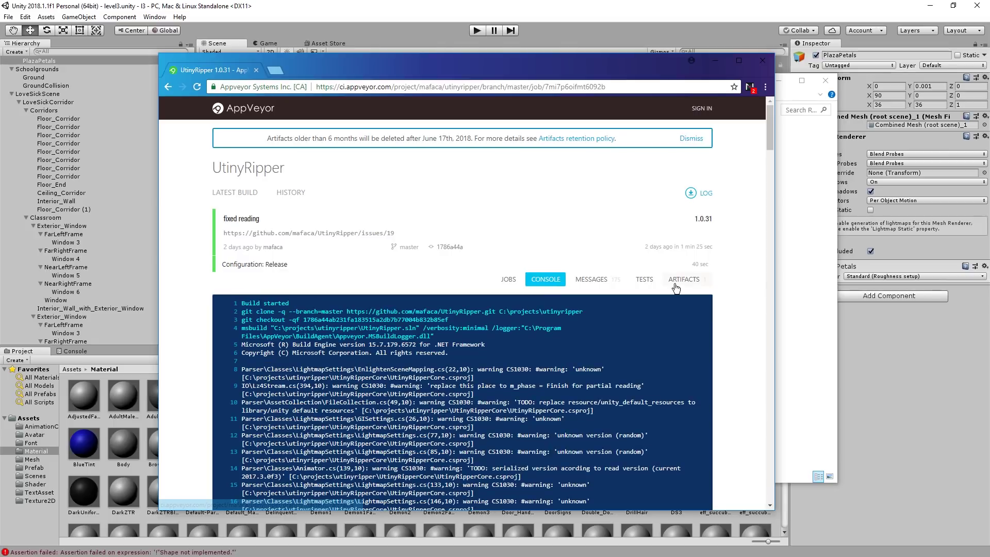
left_click(675, 280)
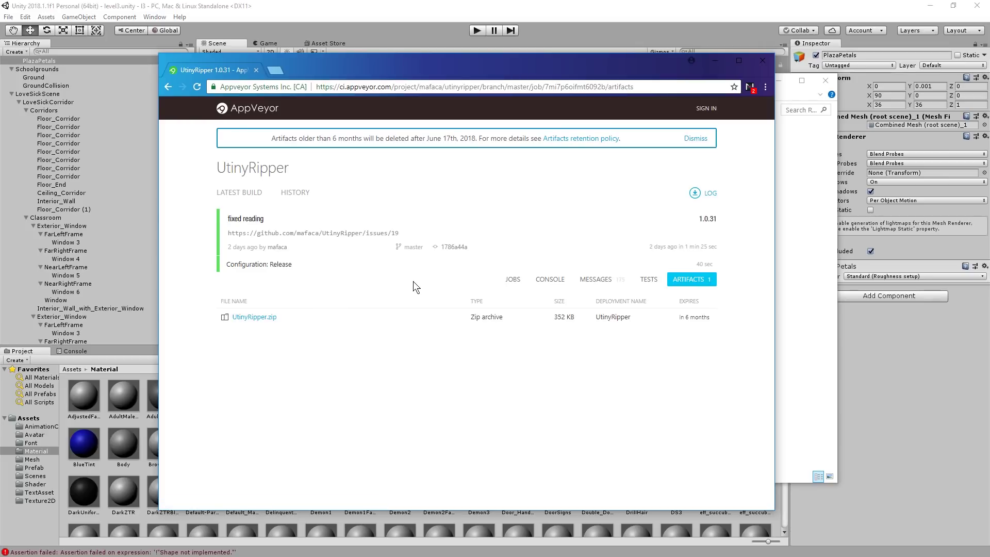
key("alt+Left")
Scroll through UtinyRipper's open issues list, then bring the Unity editor back to the front.
scroll(366, 203, "down", 15)
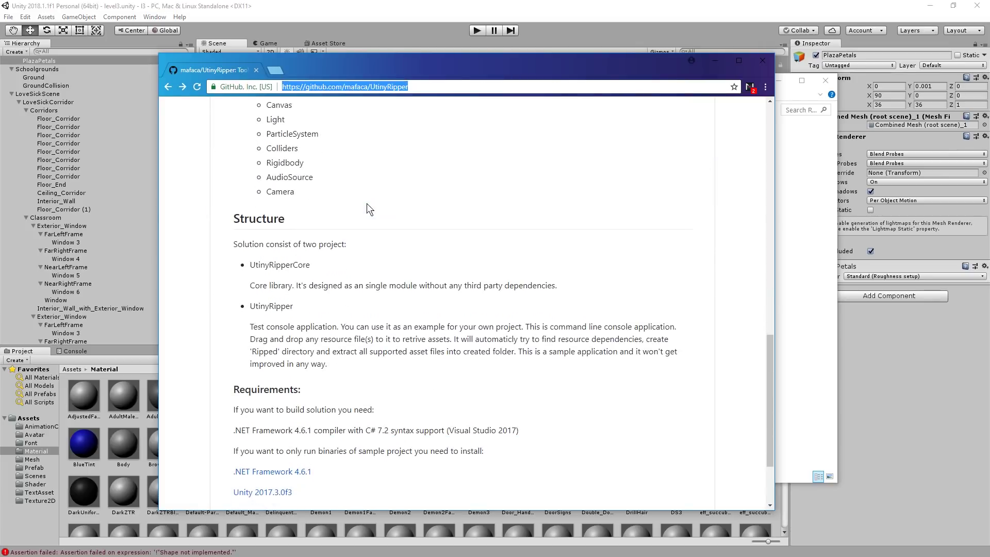
scroll(366, 203, "up", 18)
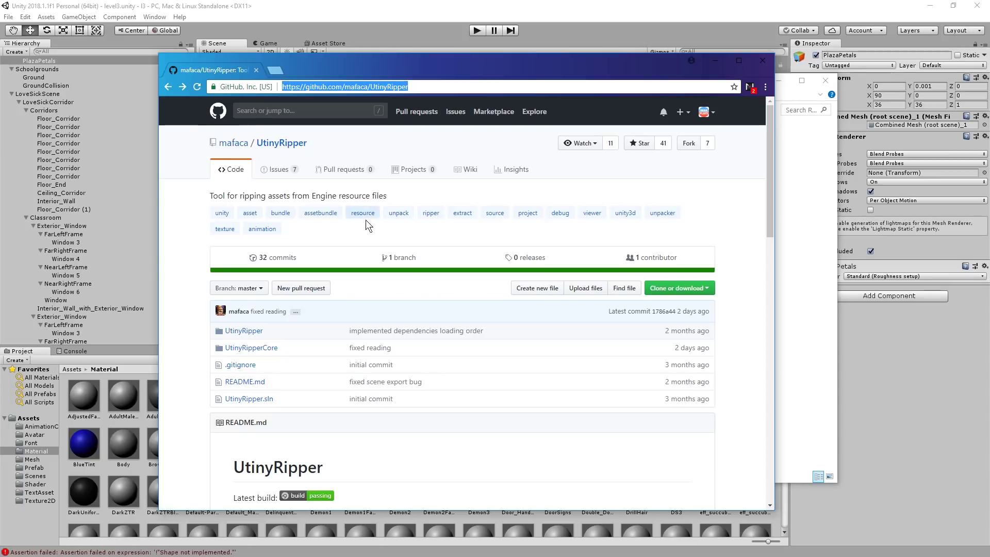
left_click(283, 175)
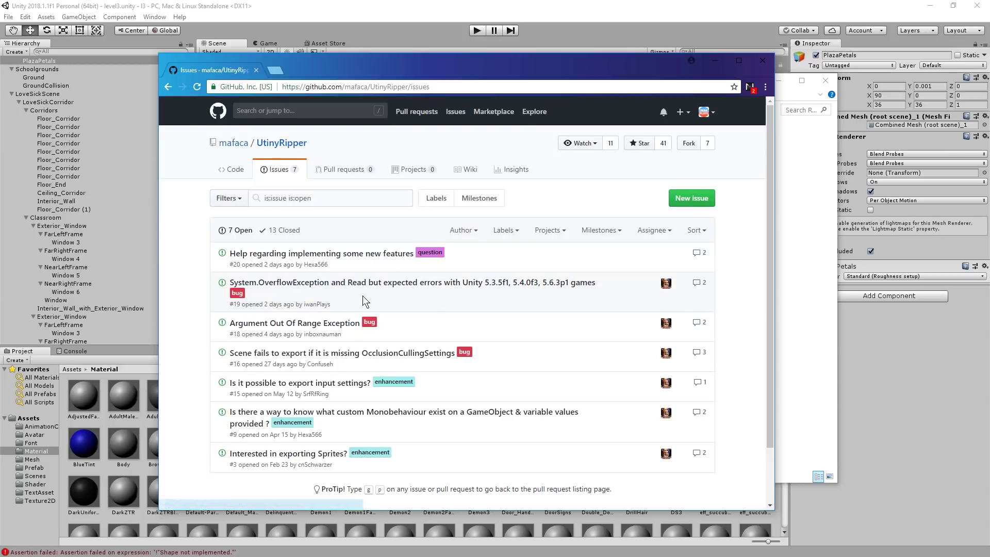
scroll(363, 296, "down", 3)
scroll(363, 295, "up", 3)
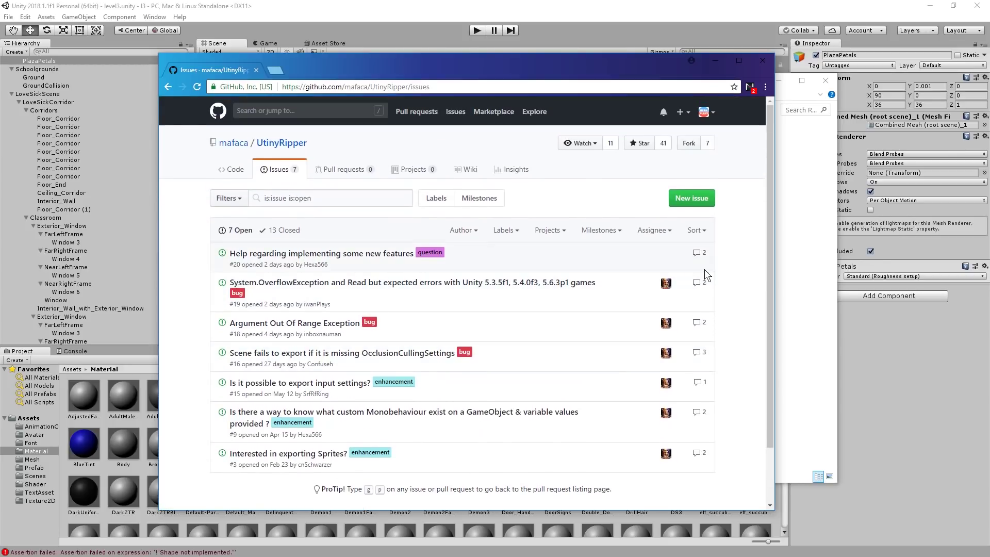
left_click(644, 5)
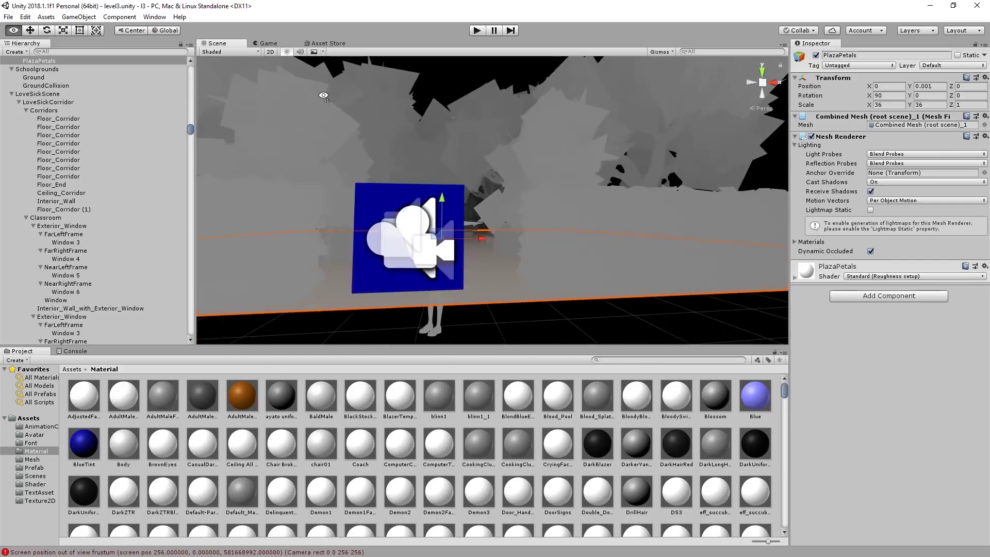
Fly forward into the plaza to view the grey trees and T-posed student figures.
key("w")
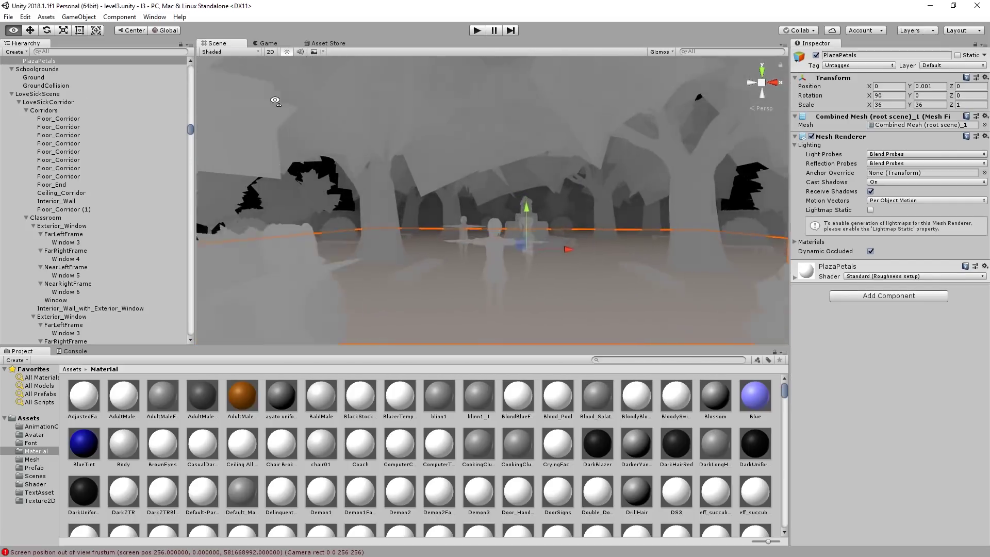